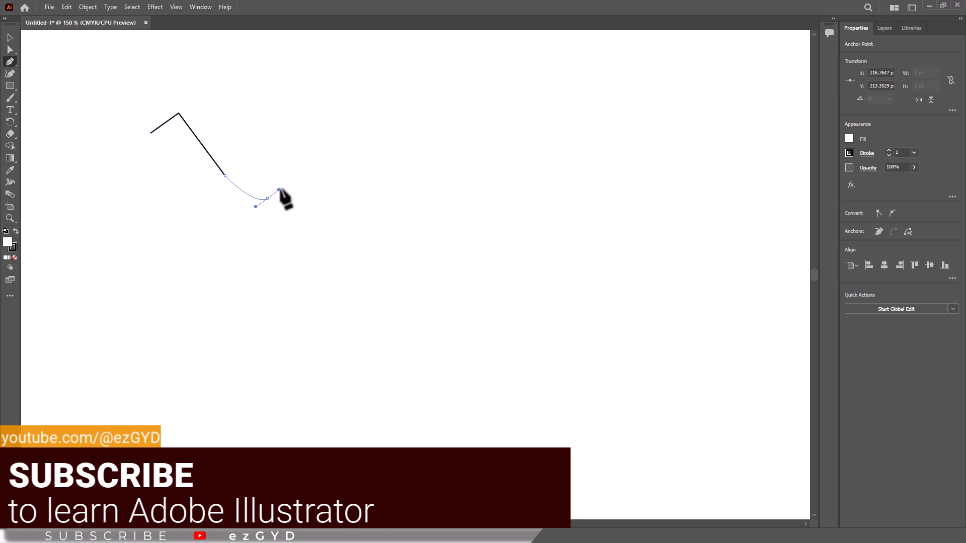
Finish the open pen path with a corner point and curved lower edge, closing it at its starting anchor
{"action": "left_click", "coordinate": [297, 237]}
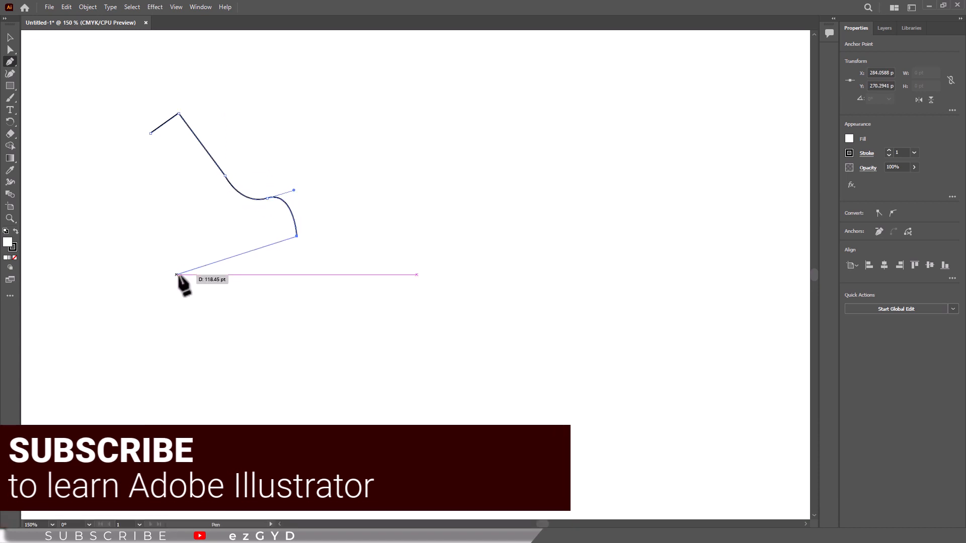
{"action": "left_click_drag", "start_coordinate": [193, 280], "coordinate": [170, 255]}
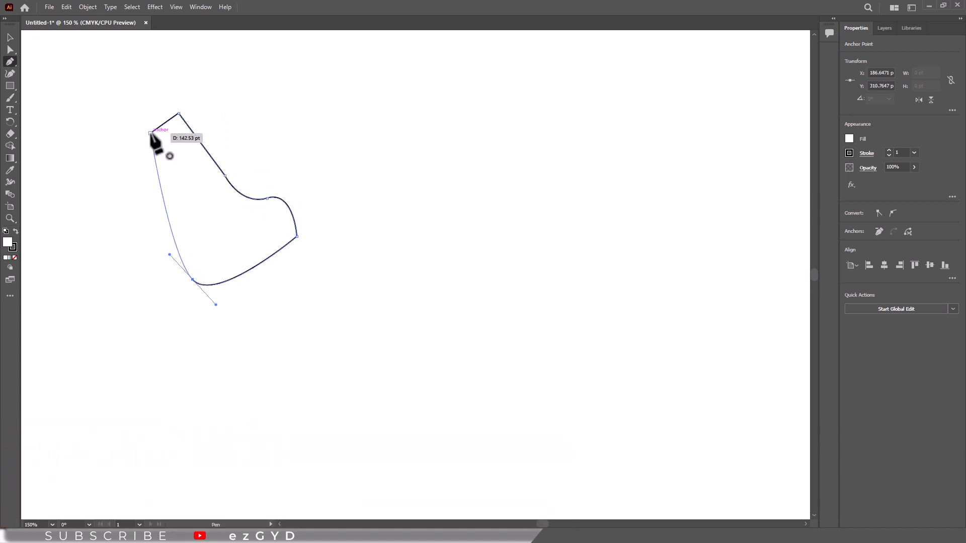
{"action": "left_click", "coordinate": [150, 133]}
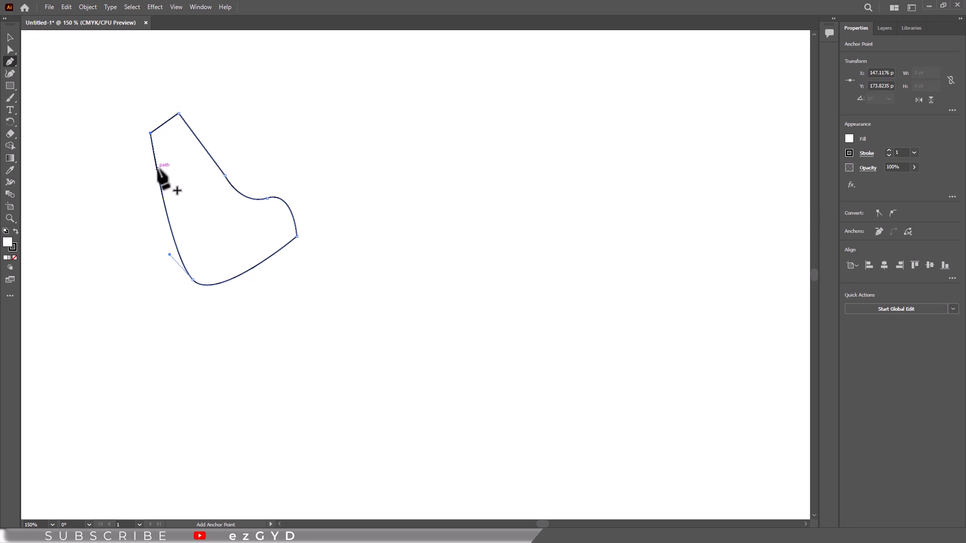
Delete the entire closed pen-drawn shape from the artboard
{"action": "left_click", "coordinate": [15, 41]}
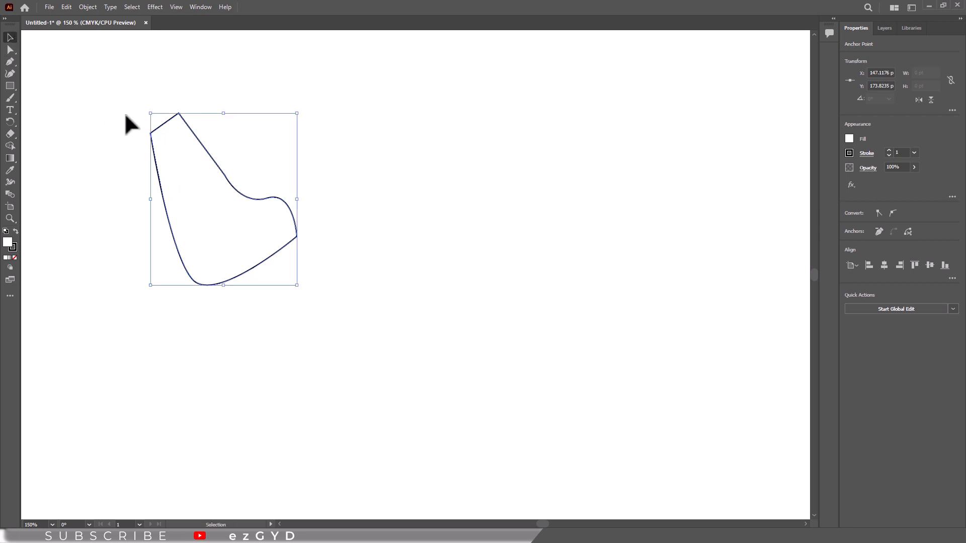
{"action": "key", "text": "Delete"}
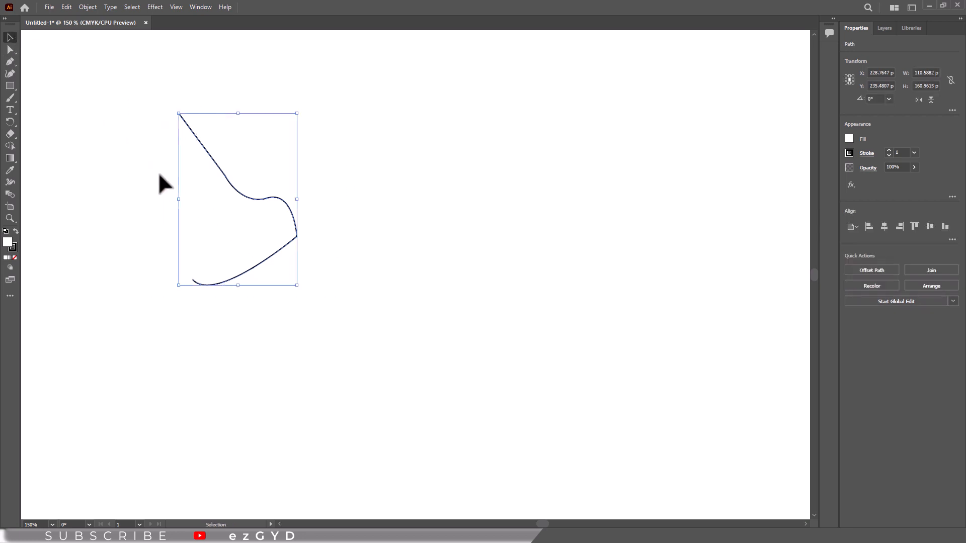
{"action": "key", "text": "Delete"}
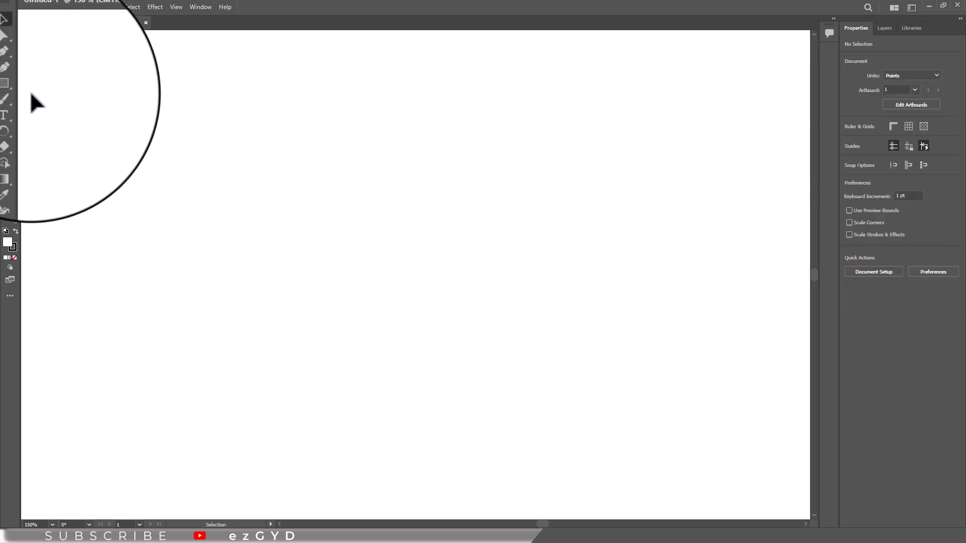
Draw a circle about 86 pt in diameter with the Ellipse tool
{"action": "left_click", "coordinate": [10, 86]}
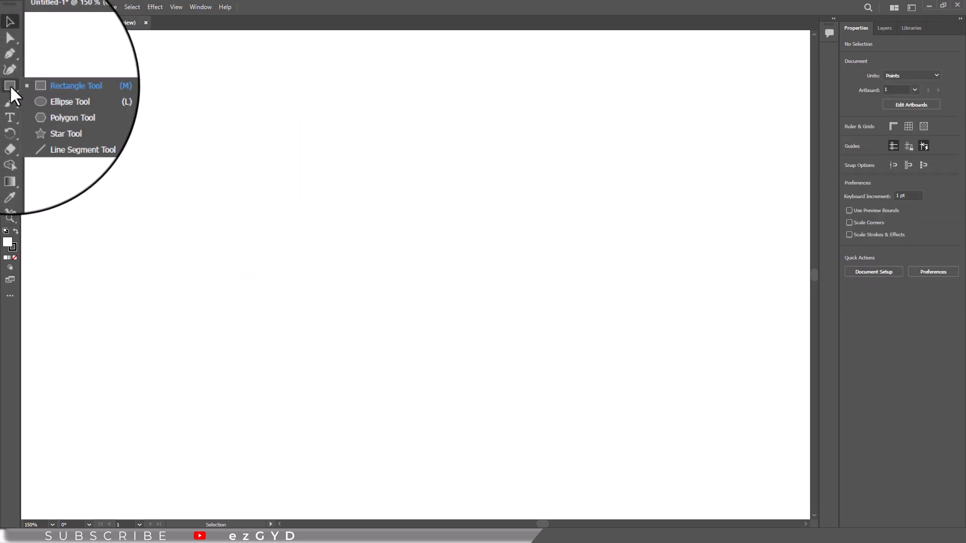
{"action": "left_click", "coordinate": [74, 99]}
{"action": "left_click_drag", "start_coordinate": [166, 141], "coordinate": [278, 222]}
Duplicate the circle, placing the copy up and to the right so that it overlaps the original
{"action": "left_click", "coordinate": [11, 38]}
{"action": "key", "text": "alt"}
{"action": "left_click_drag", "start_coordinate": [190, 126], "coordinate": [221, 151]}
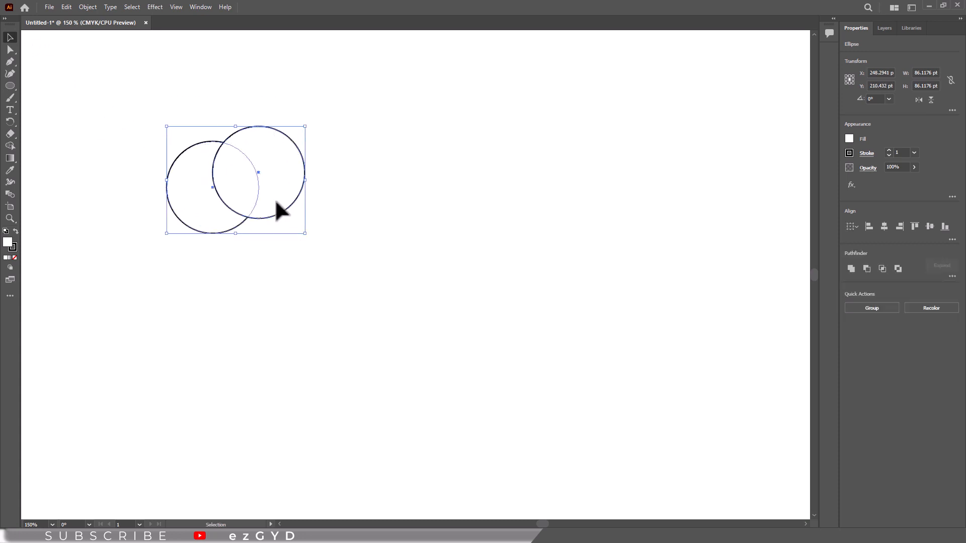
Set both circles' stroke weight to 3 pt and their fill to None
{"action": "left_click", "coordinate": [889, 150]}
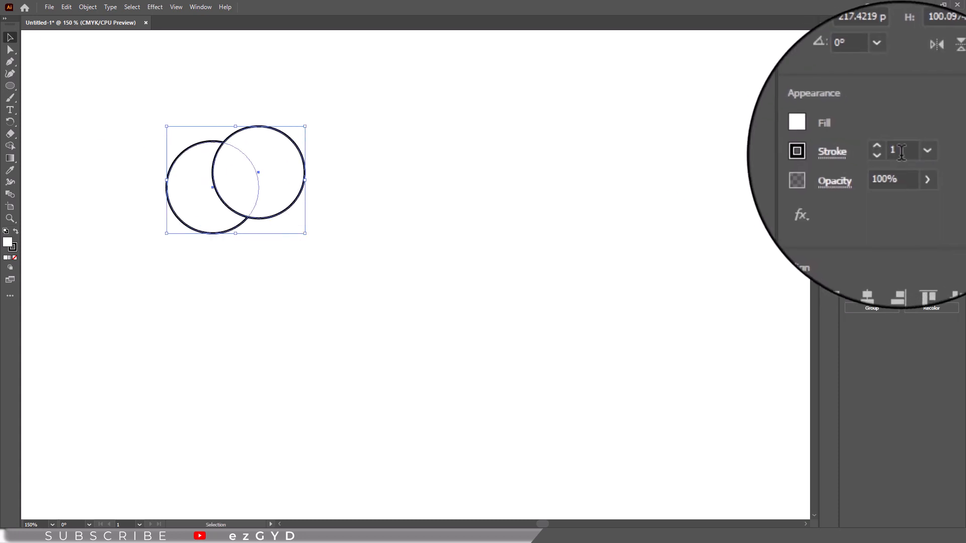
{"action": "left_click", "coordinate": [888, 150]}
{"action": "left_click", "coordinate": [849, 138]}
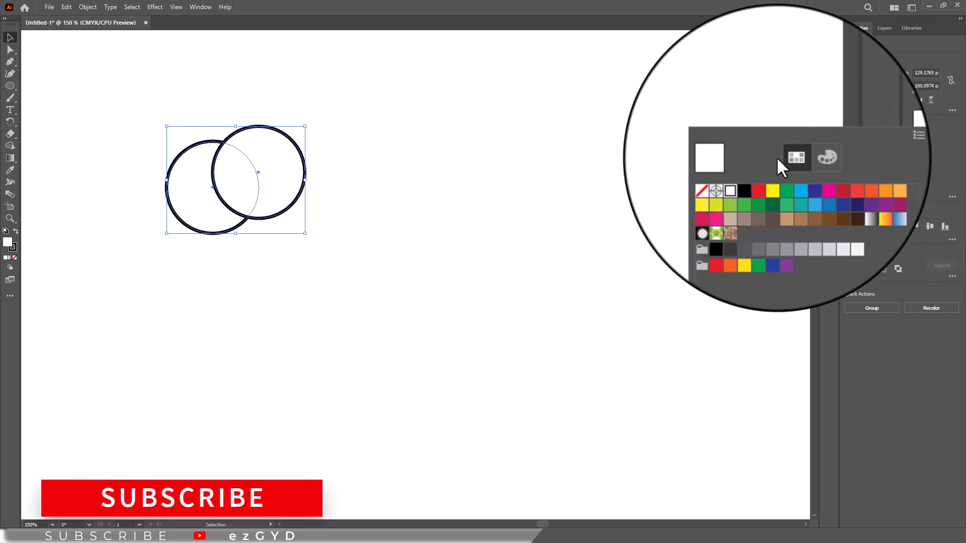
{"action": "left_click", "coordinate": [739, 175]}
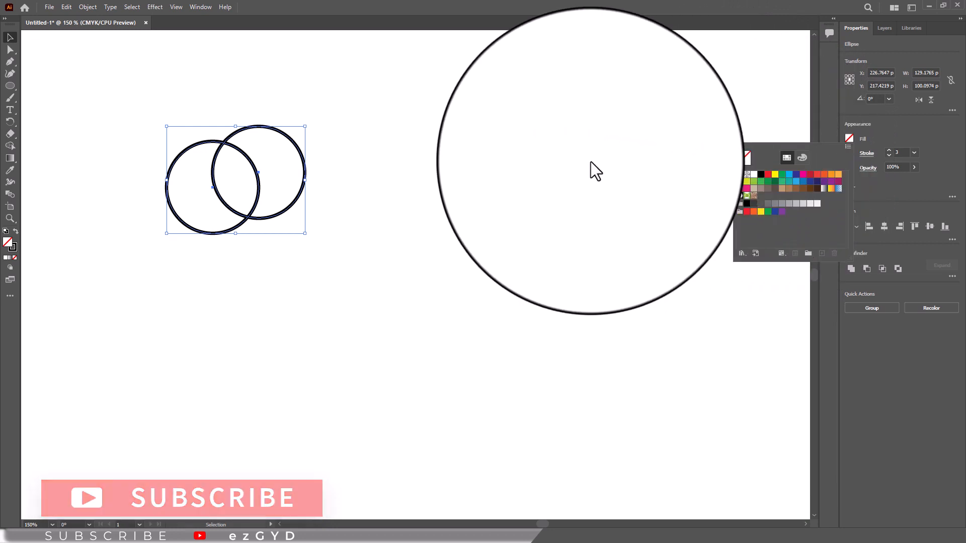
{"action": "left_click", "coordinate": [394, 168]}
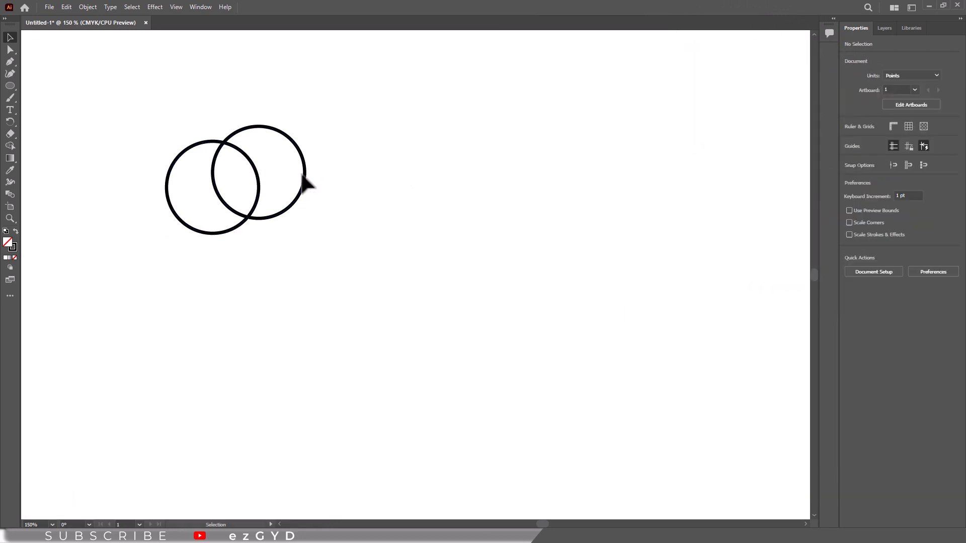
Move the upper circle about 22 pt left and 14 pt down, level with the other circle
{"action": "mouse_move", "coordinate": [304, 177]}
{"action": "left_mouse_down"}
{"action": "mouse_move", "coordinate": [304, 186]}
{"action": "mouse_move", "coordinate": [280, 192]}
{"action": "left_mouse_up"}
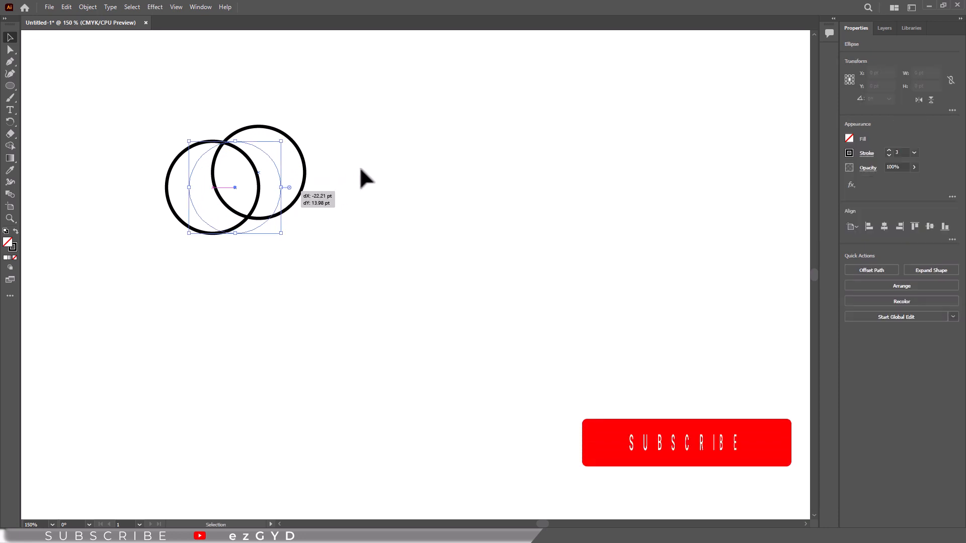
{"action": "left_click", "coordinate": [357, 162]}
Unite the two overlapping circles into one shape with Pathfinder and undo the operation
{"action": "left_click_drag", "start_coordinate": [161, 114], "coordinate": [255, 240]}
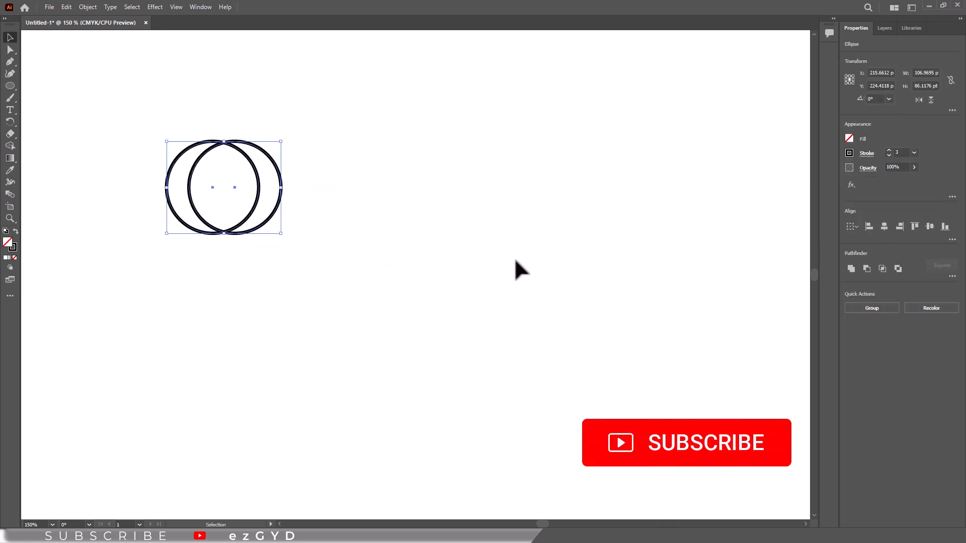
{"action": "left_click", "coordinate": [850, 271]}
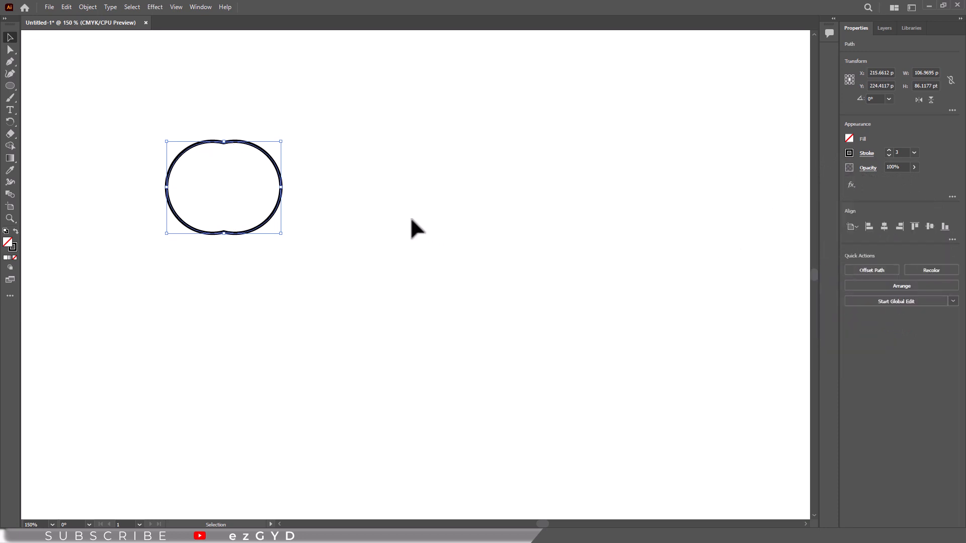
{"action": "left_click", "coordinate": [377, 211]}
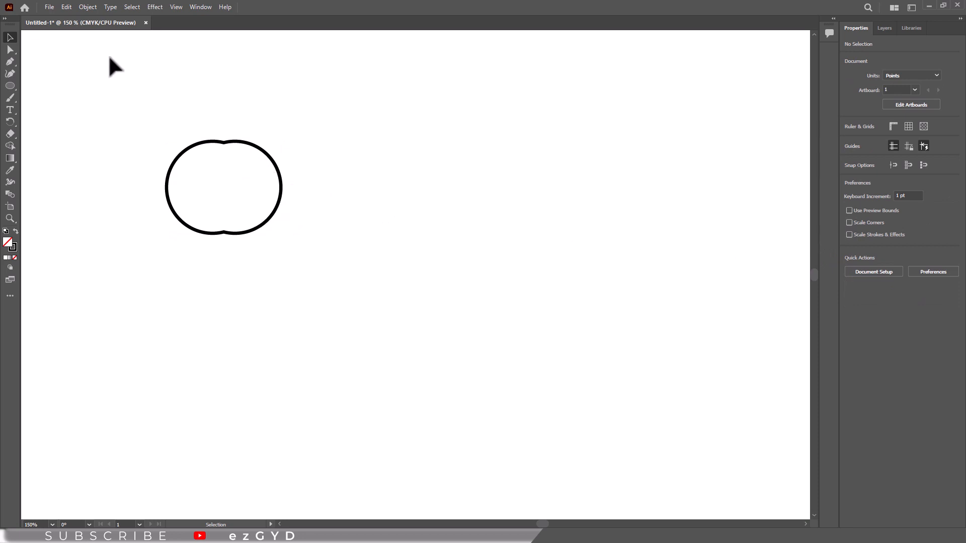
{"action": "left_click", "coordinate": [66, 7]}
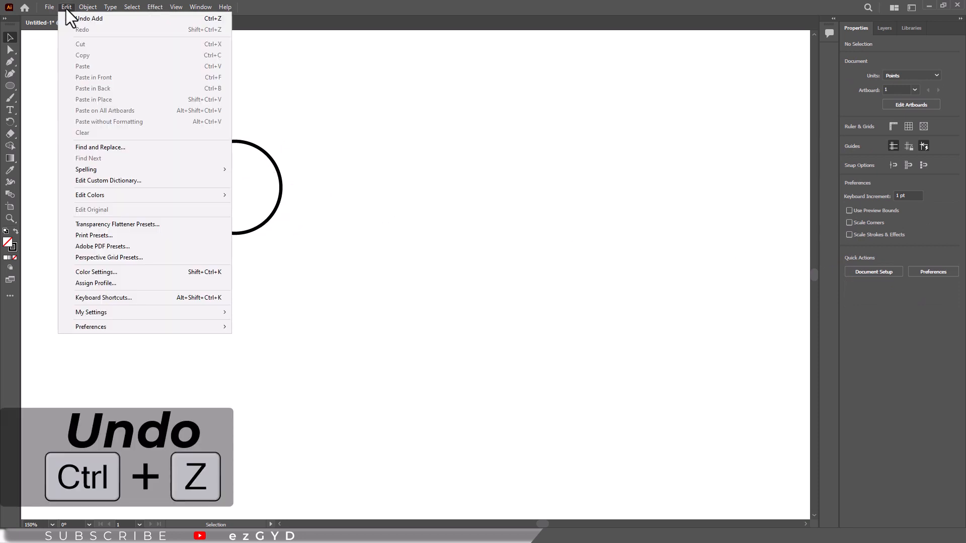
{"action": "left_click", "coordinate": [79, 20]}
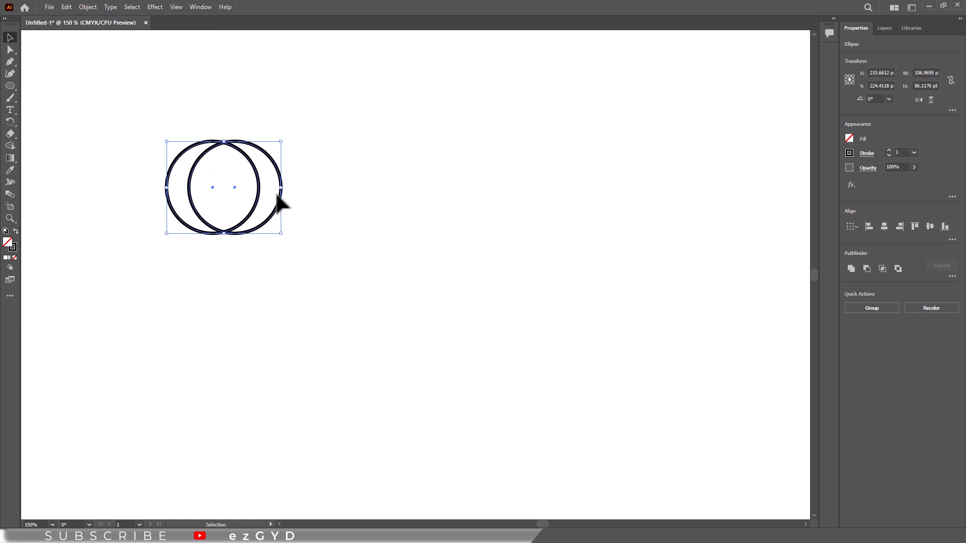
Subtract the front circle from the back circle to form a crescent
{"action": "left_click", "coordinate": [867, 270]}
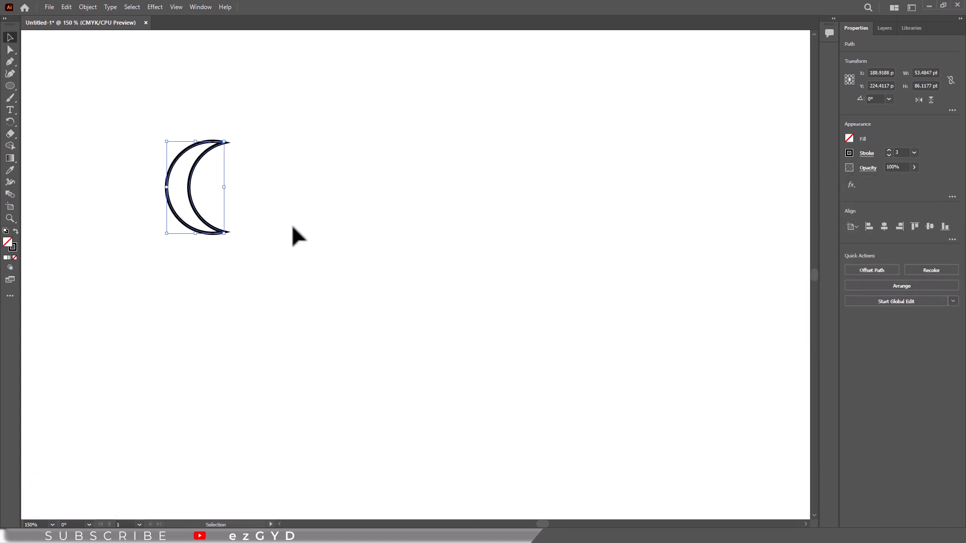
{"action": "left_click", "coordinate": [289, 209]}
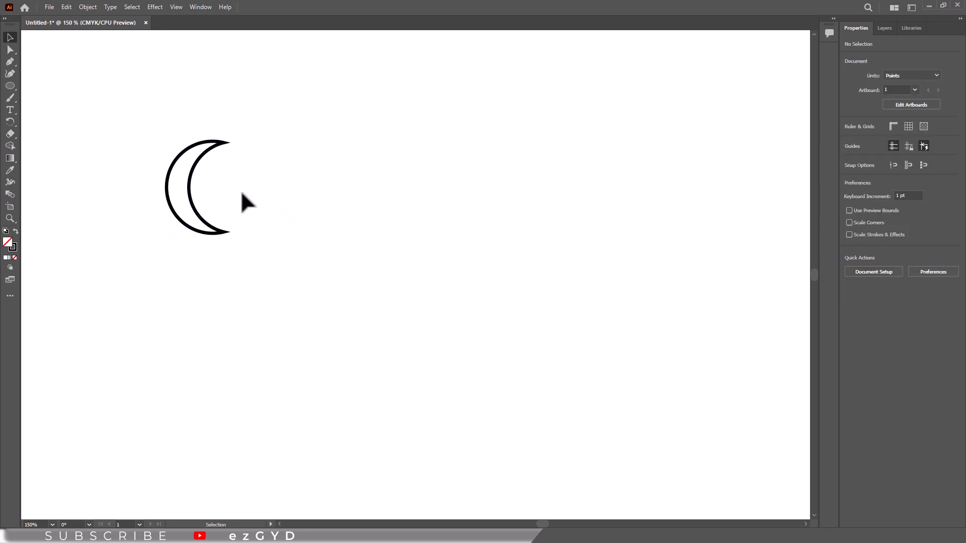
Stretch the crescent's lower tip outward to the right with Direct Selection and undo the reshaping
{"action": "left_click", "coordinate": [193, 206]}
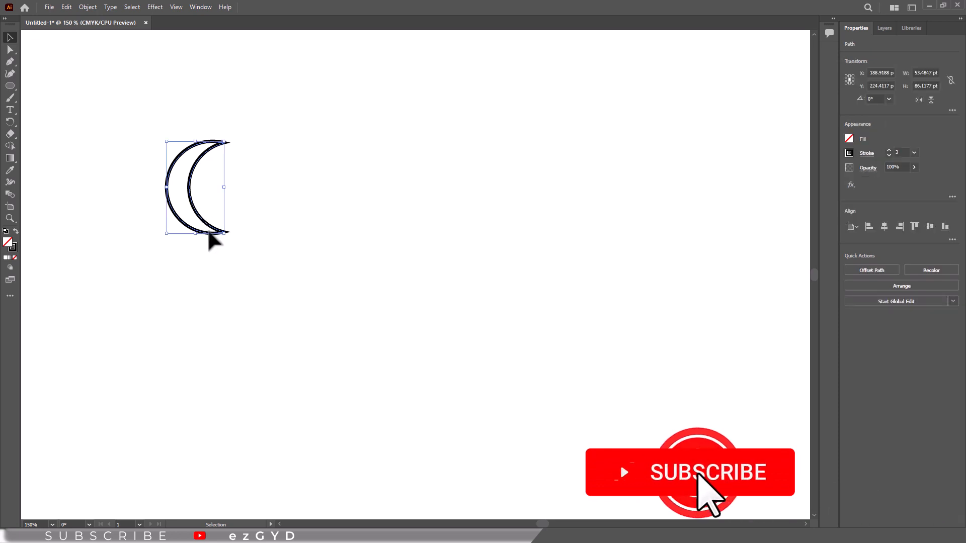
{"action": "left_click", "coordinate": [10, 49]}
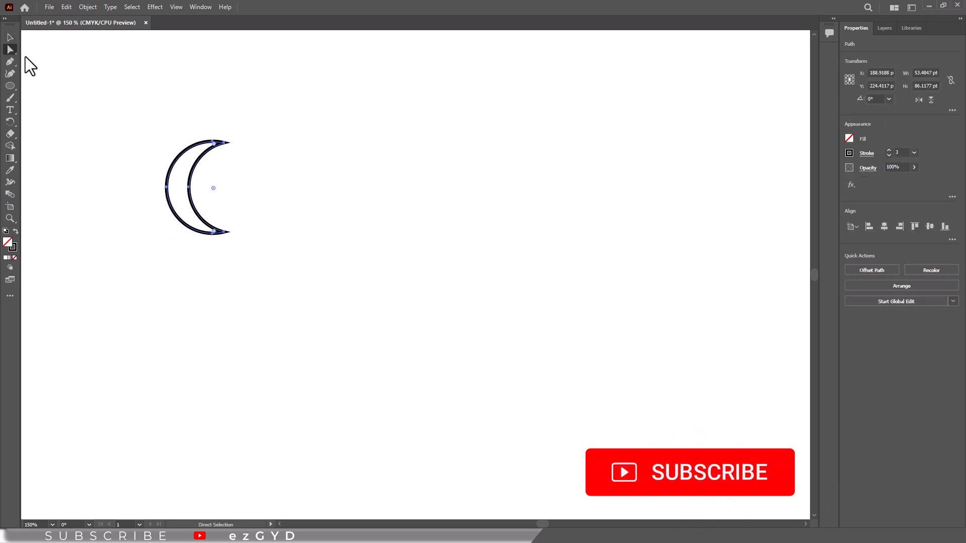
{"action": "left_click_drag", "start_coordinate": [225, 236], "coordinate": [293, 235]}
{"action": "key", "text": "ctrl+shift+a"}
{"action": "left_click", "coordinate": [262, 237]}
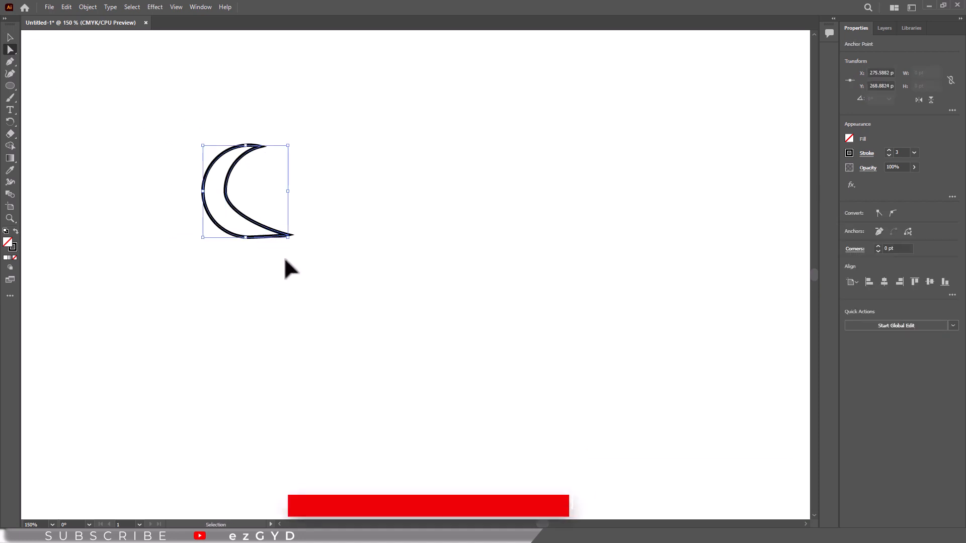
{"action": "key", "text": "ctrl+z"}
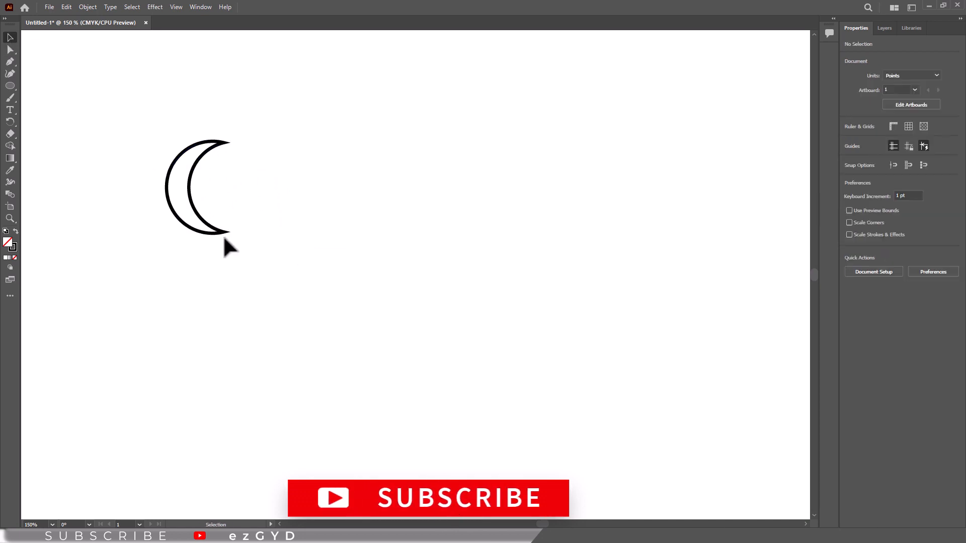
Undo the Subtract operation to restore the two full circles, leaving nothing selected
{"action": "left_click", "coordinate": [71, 7]}
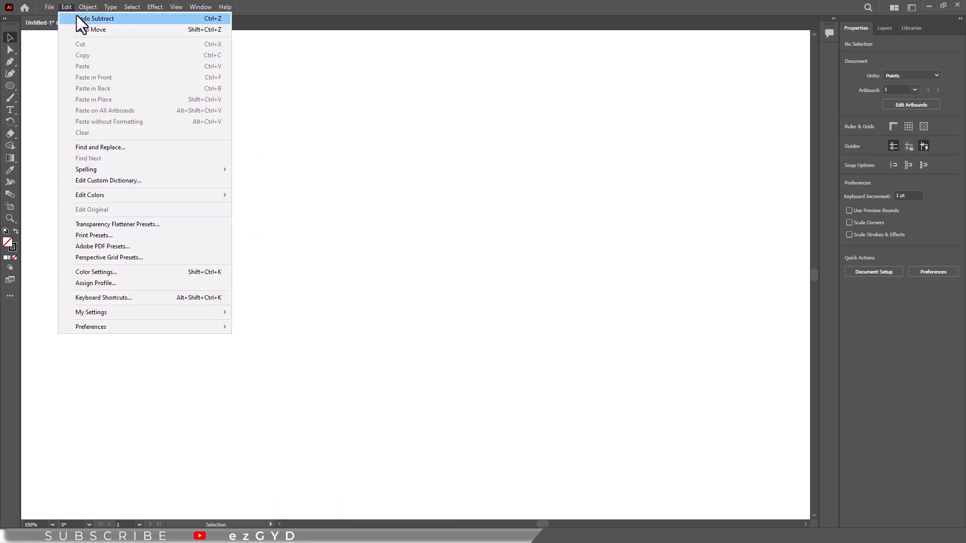
{"action": "left_click", "coordinate": [77, 16]}
{"action": "left_click", "coordinate": [141, 175]}
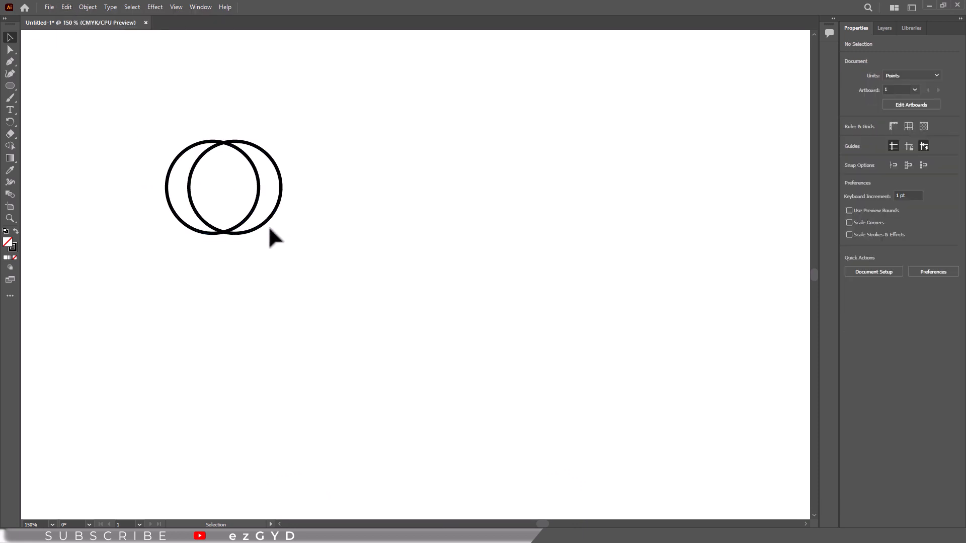
Fill the left circle with the green swatch
{"action": "left_click", "coordinate": [186, 229]}
{"action": "left_click", "coordinate": [850, 138]}
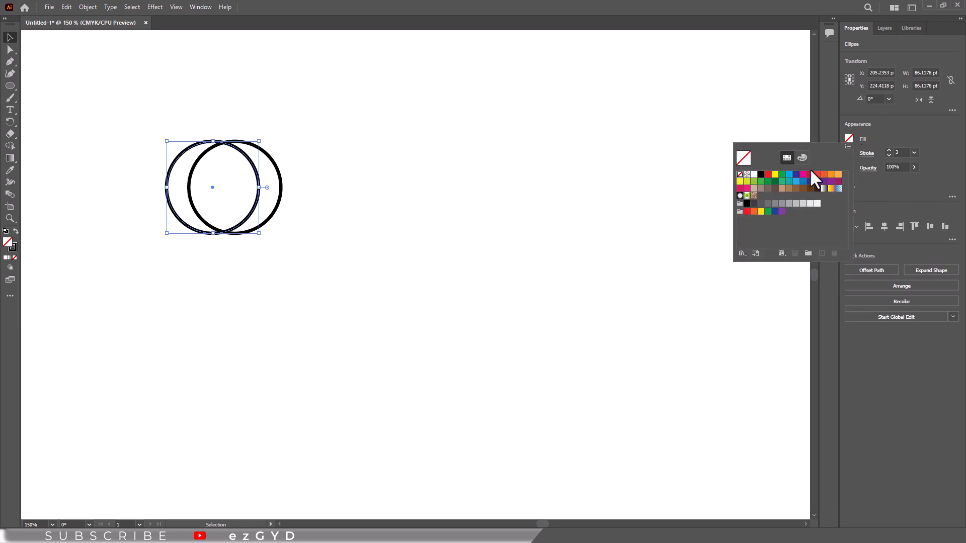
{"action": "left_click", "coordinate": [783, 175]}
{"action": "key", "text": "Escape"}
Fill the right circle with the orange swatch and deselect it
{"action": "left_click_drag", "start_coordinate": [323, 147], "coordinate": [274, 201]}
{"action": "left_click", "coordinate": [850, 140]}
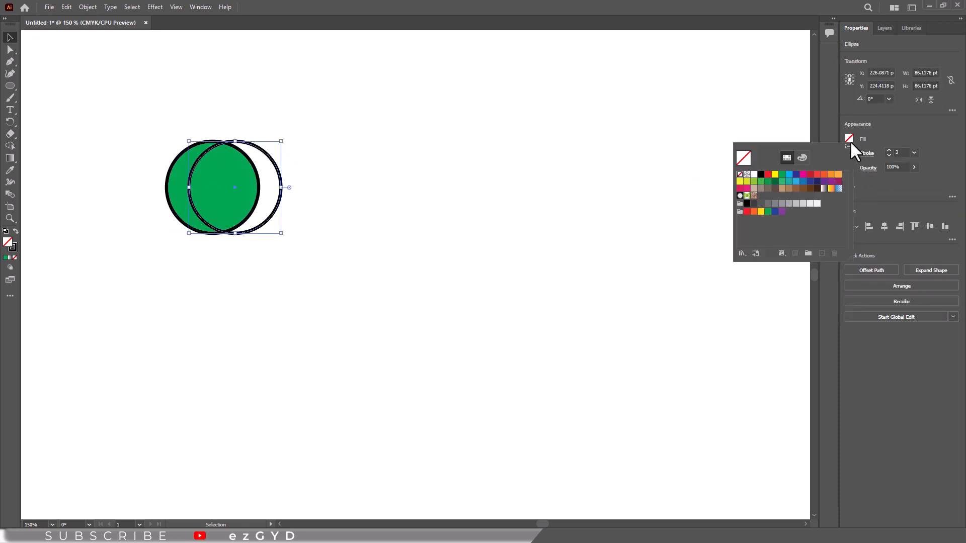
{"action": "left_click", "coordinate": [832, 174]}
{"action": "key", "text": "Escape"}
{"action": "left_click", "coordinate": [400, 132]}
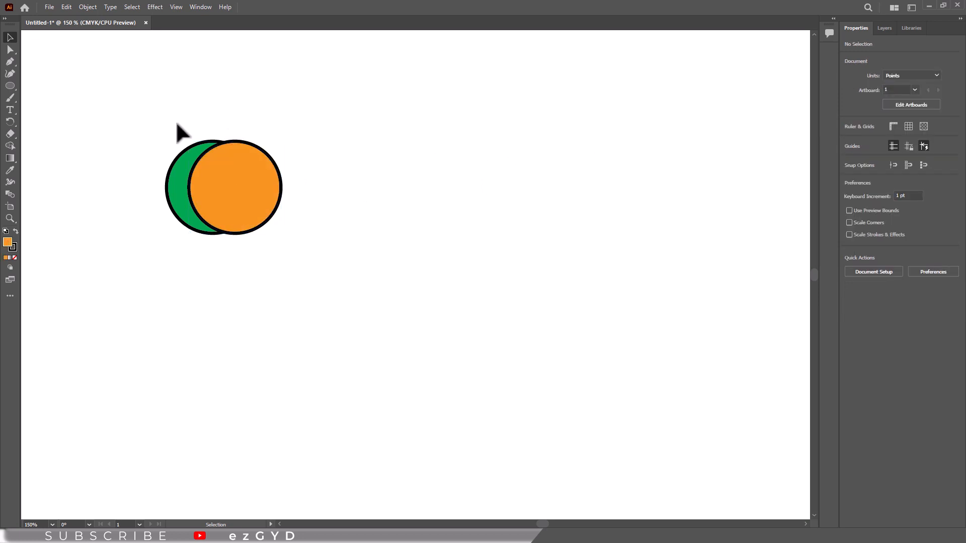
Intersect the green and orange circles to keep only their overlap and undo the operation
{"action": "left_click_drag", "start_coordinate": [173, 118], "coordinate": [242, 201]}
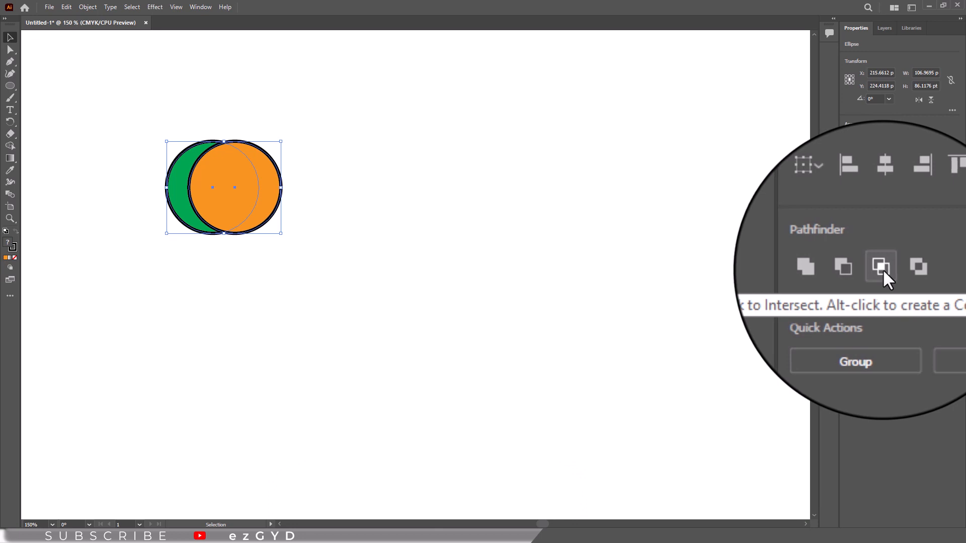
{"action": "left_click", "coordinate": [881, 266]}
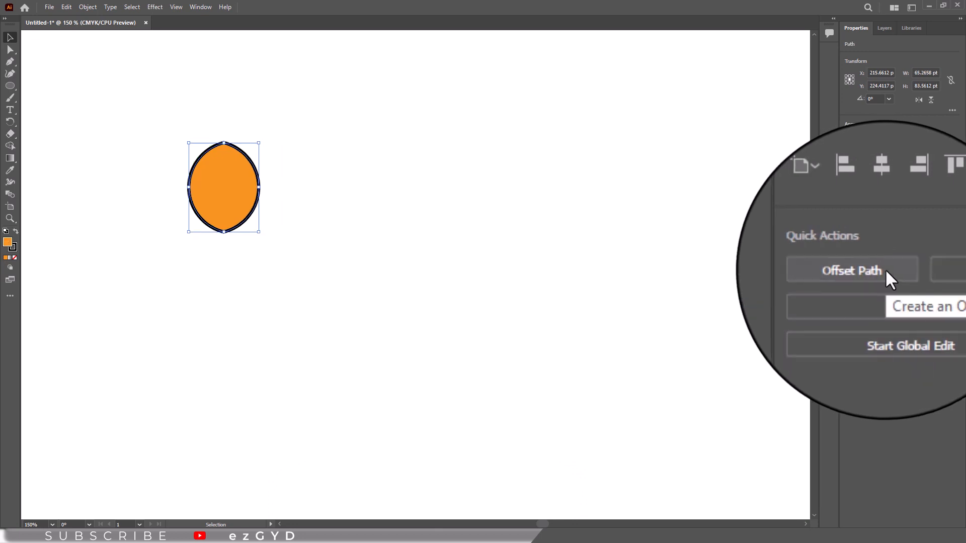
{"action": "key", "text": "ctrl+z"}
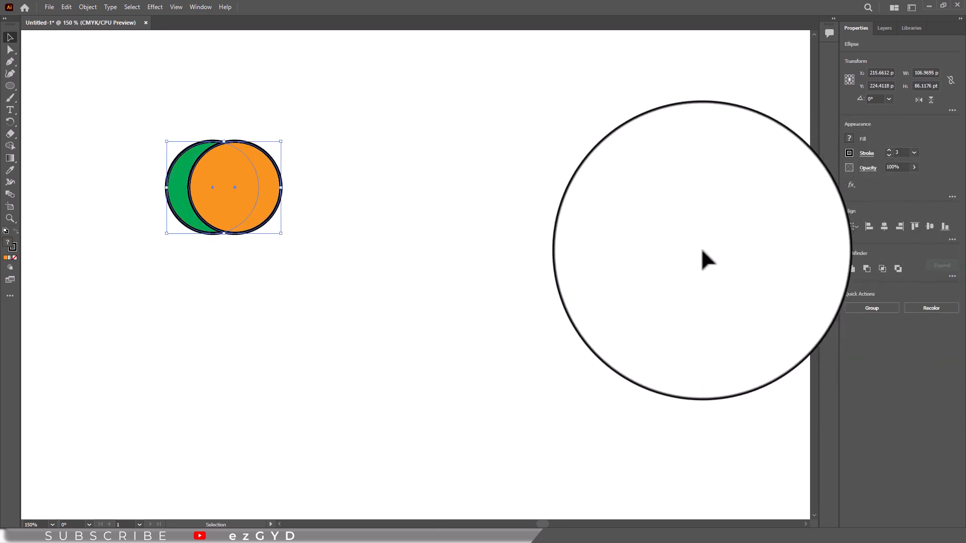
Exclude the overlapping area of the two circles and ungroup the resulting crescents
{"action": "left_click", "coordinate": [898, 269]}
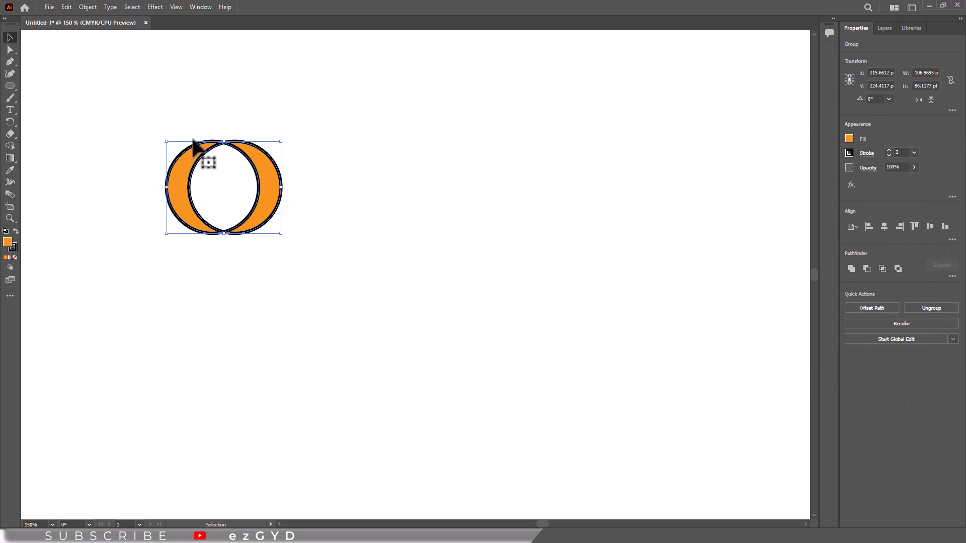
{"action": "left_click", "coordinate": [88, 6]}
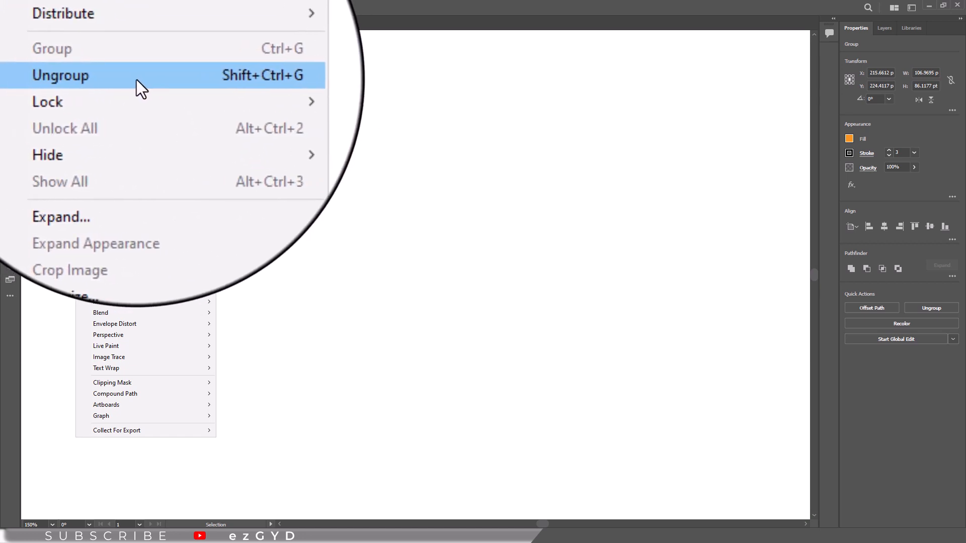
{"action": "left_click", "coordinate": [137, 80]}
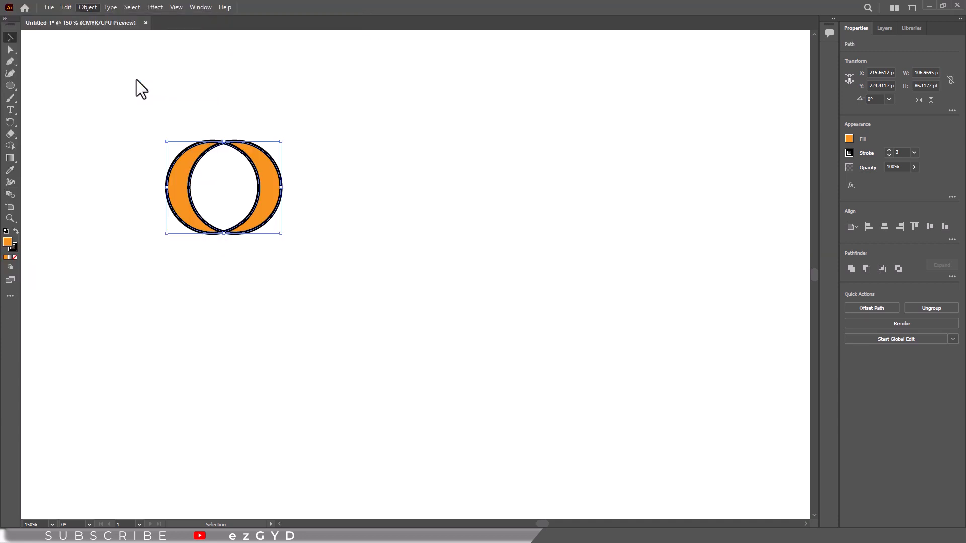
Pull the right crescent away from the left one, and undo back to the two overlapping circles
{"action": "left_click", "coordinate": [324, 129]}
{"action": "left_click", "coordinate": [269, 179]}
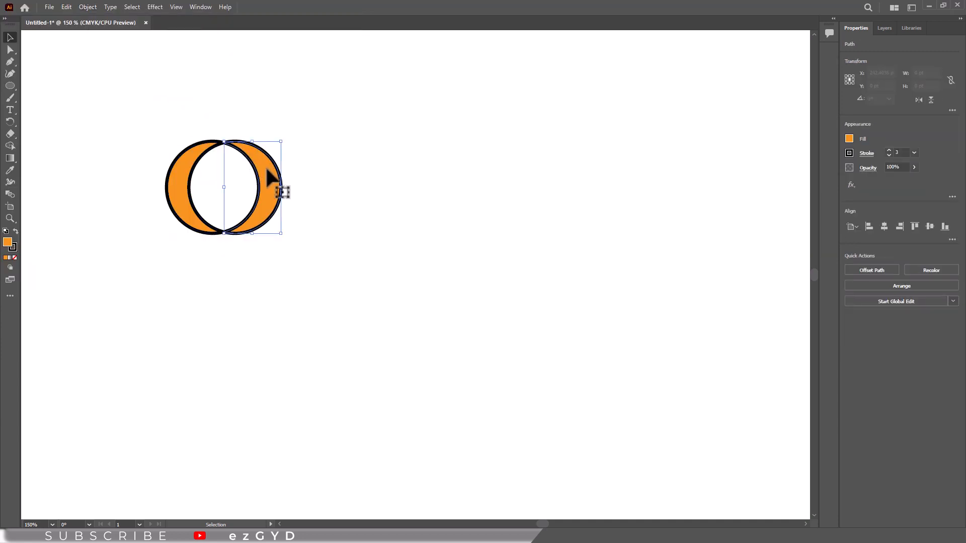
{"action": "key", "text": "a"}
{"action": "left_click_drag", "start_coordinate": [272, 181], "coordinate": [315, 206]}
{"action": "key", "text": "ctrl+z"}
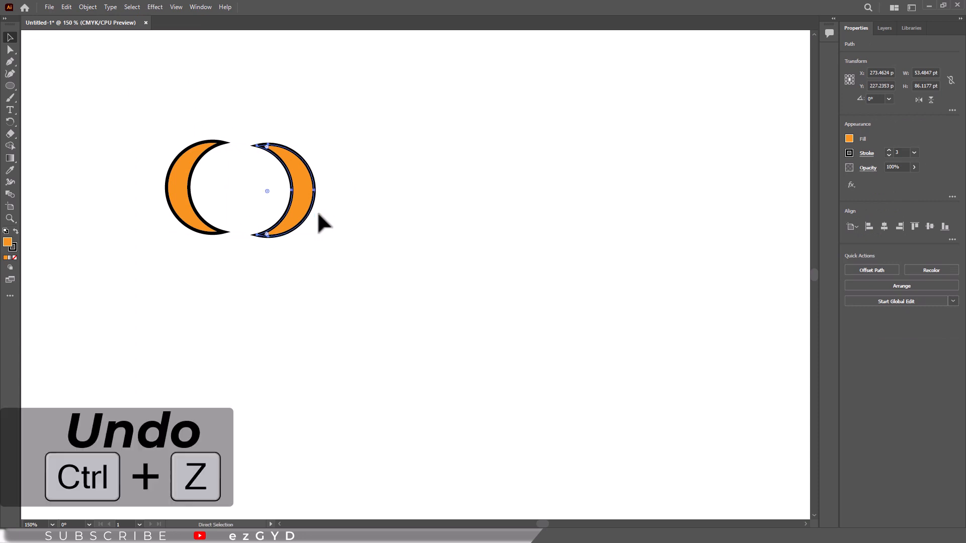
{"action": "key", "text": "ctrl+z"}
{"action": "key", "text": "ctrl+z"}
{"action": "key", "text": "ctrl+z"}
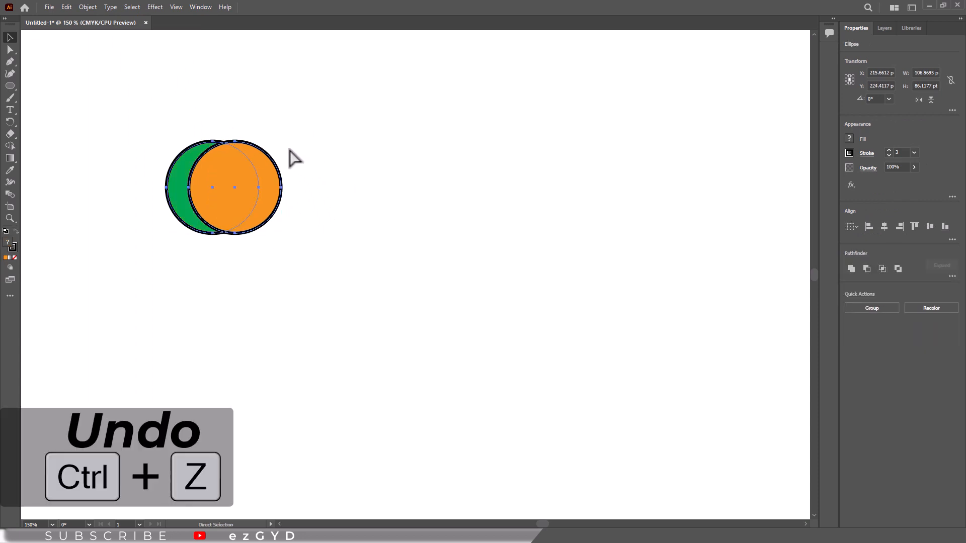
Select both circles, intersect them to keep only their overlap, and undo the operation
{"action": "left_click_drag", "start_coordinate": [147, 97], "coordinate": [239, 199]}
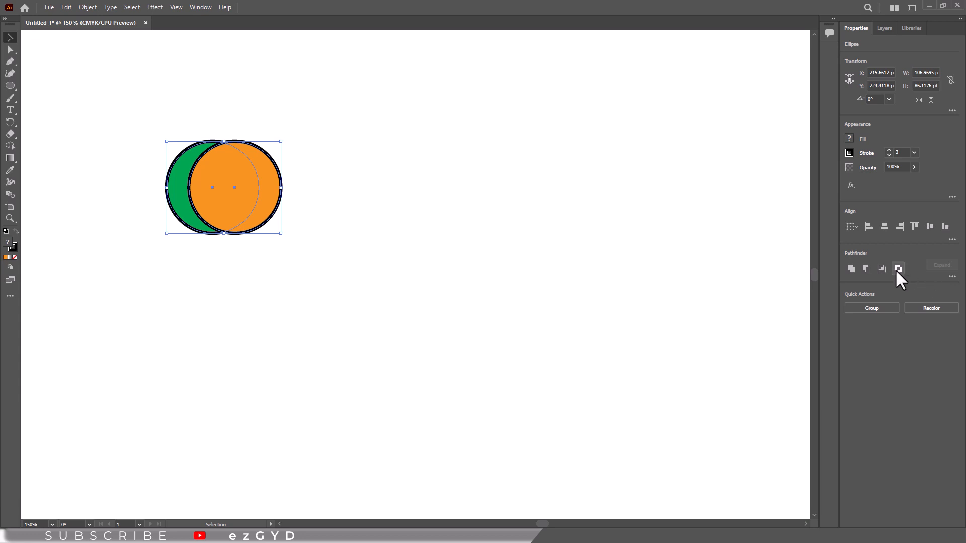
{"action": "left_click", "coordinate": [882, 269]}
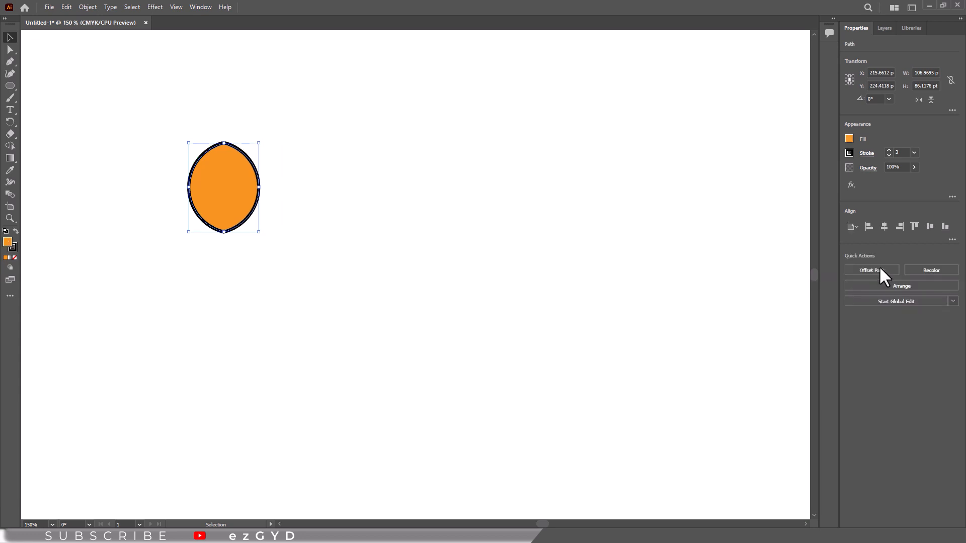
{"action": "key", "text": "ctrl+z"}
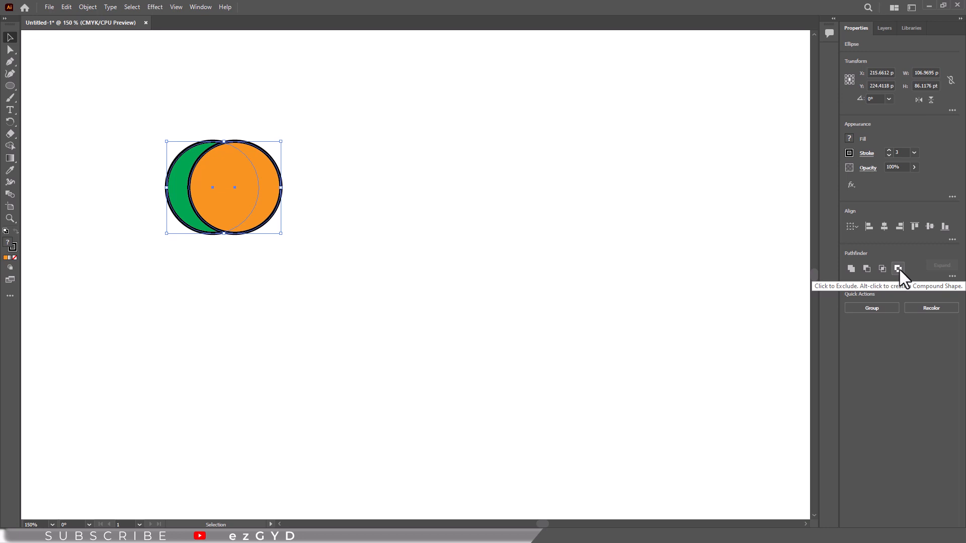
Exclude the overlap of the green and orange circles and reposition the resulting crescent group on the artboard
{"action": "left_click", "coordinate": [899, 268]}
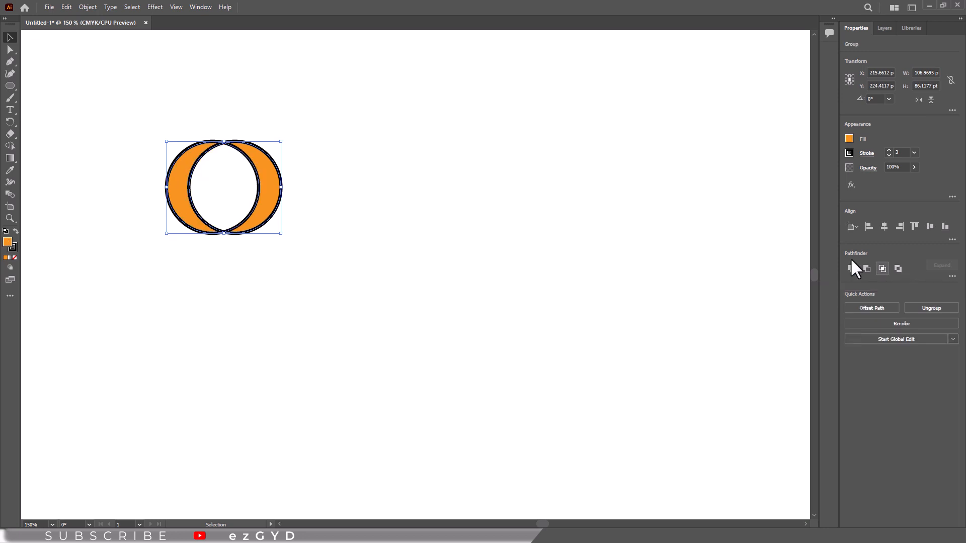
{"action": "left_click", "coordinate": [316, 168]}
{"action": "left_click_drag", "start_coordinate": [261, 167], "coordinate": [346, 213]}
{"action": "left_click", "coordinate": [353, 202]}
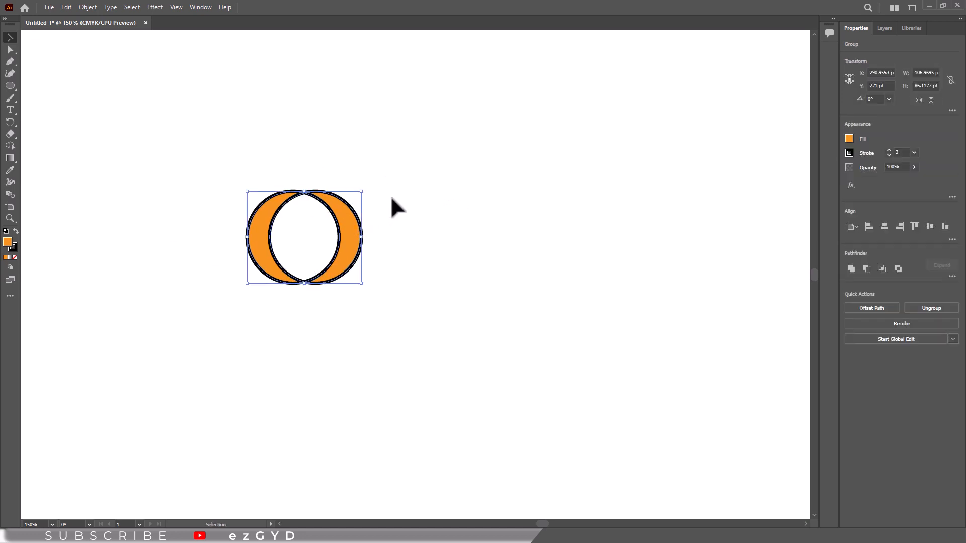
{"action": "left_click_drag", "start_coordinate": [357, 245], "coordinate": [338, 192]}
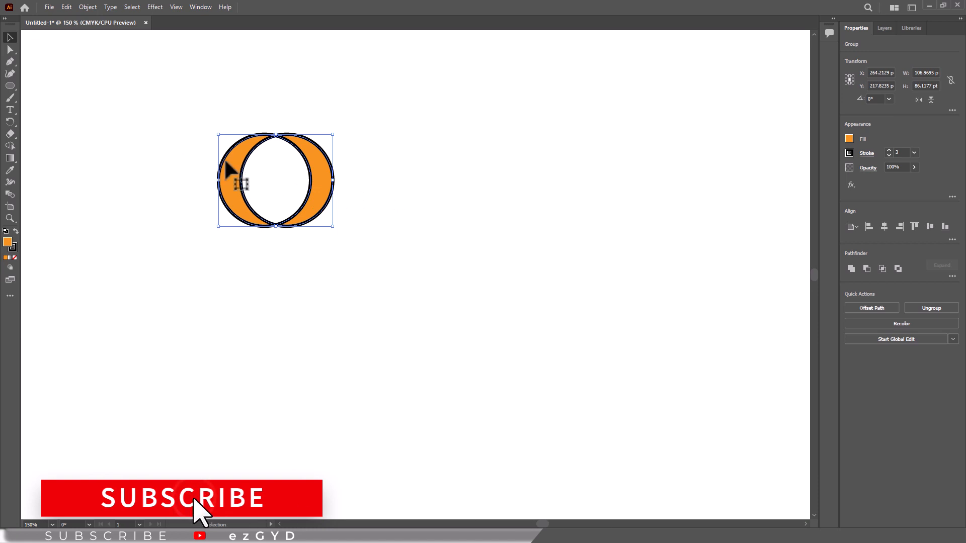
{"action": "left_click_drag", "start_coordinate": [216, 162], "coordinate": [205, 147]}
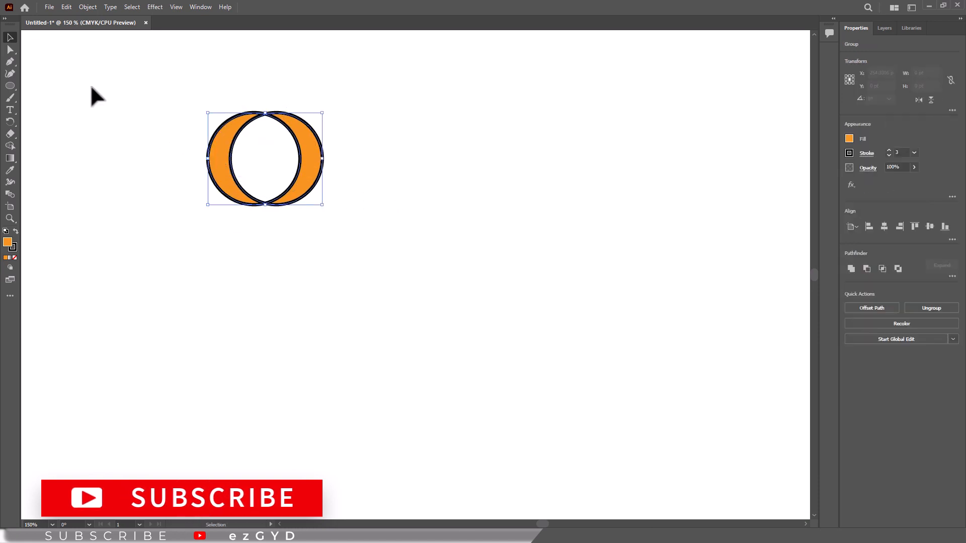
Separate the two grouped crescents by moving each one individually with the Group Selection tool, and deselect them
{"action": "left_click", "coordinate": [10, 50]}
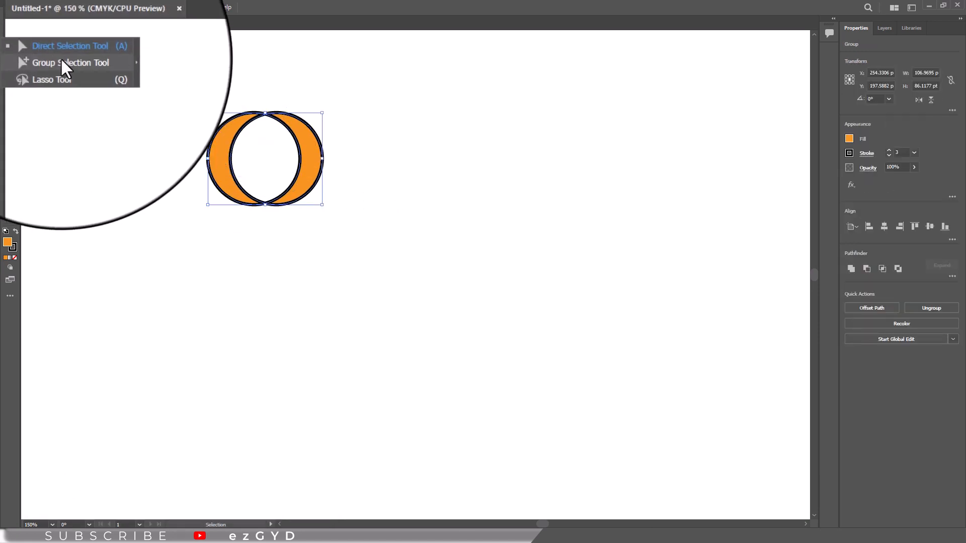
{"action": "left_click", "coordinate": [92, 61]}
{"action": "left_click_drag", "start_coordinate": [321, 181], "coordinate": [342, 192]}
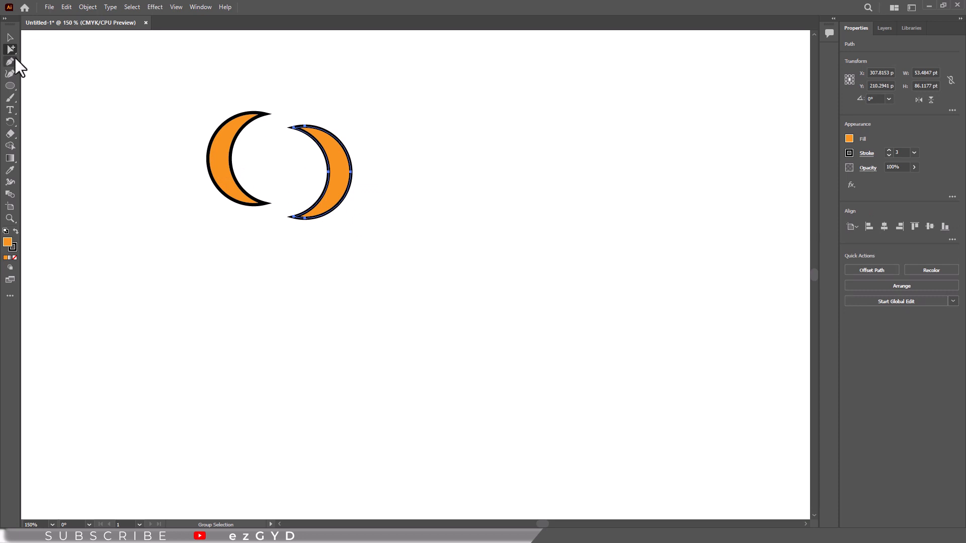
{"action": "right_click", "coordinate": [11, 49]}
{"action": "left_click", "coordinate": [72, 61]}
{"action": "left_click_drag", "start_coordinate": [222, 169], "coordinate": [243, 171]}
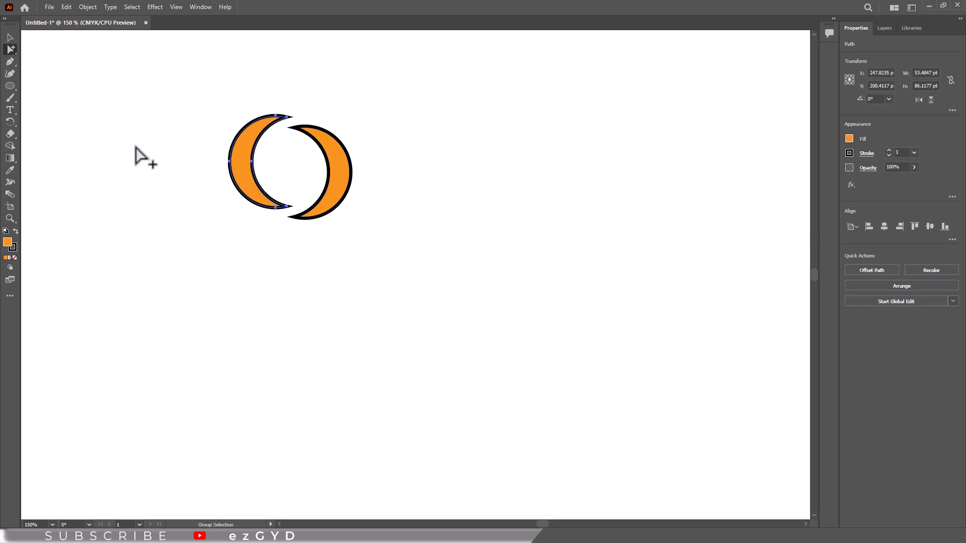
{"action": "left_click", "coordinate": [144, 158]}
Reshape the left crescent with the Direct Selection tool by moving its inner anchor point inward to thicken it
{"action": "left_click", "coordinate": [10, 37]}
{"action": "right_click", "coordinate": [13, 48]}
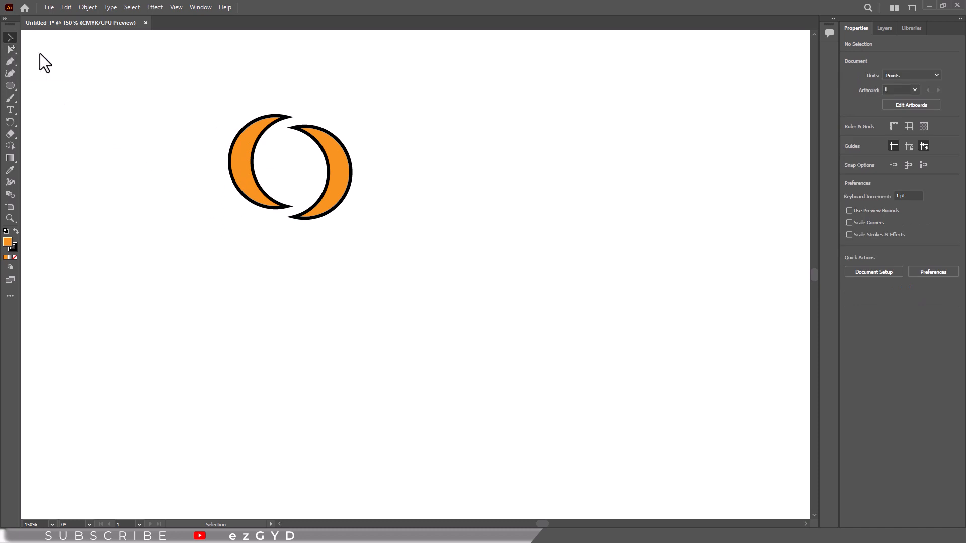
{"action": "left_click", "coordinate": [40, 53]}
{"action": "left_click", "coordinate": [249, 172]}
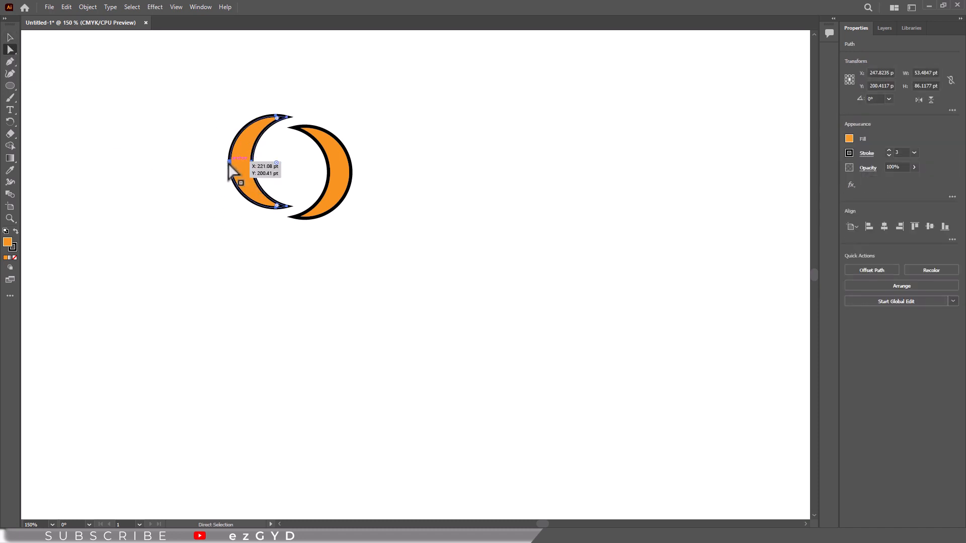
{"action": "left_click_drag", "start_coordinate": [252, 162], "coordinate": [270, 162]}
{"action": "left_click", "coordinate": [261, 162]}
{"action": "left_click", "coordinate": [67, 115]}
Draw a circle about 122 pt in diameter below and left of the crescents and fill it with green
{"action": "right_click", "coordinate": [10, 84]}
{"action": "left_click", "coordinate": [46, 96]}
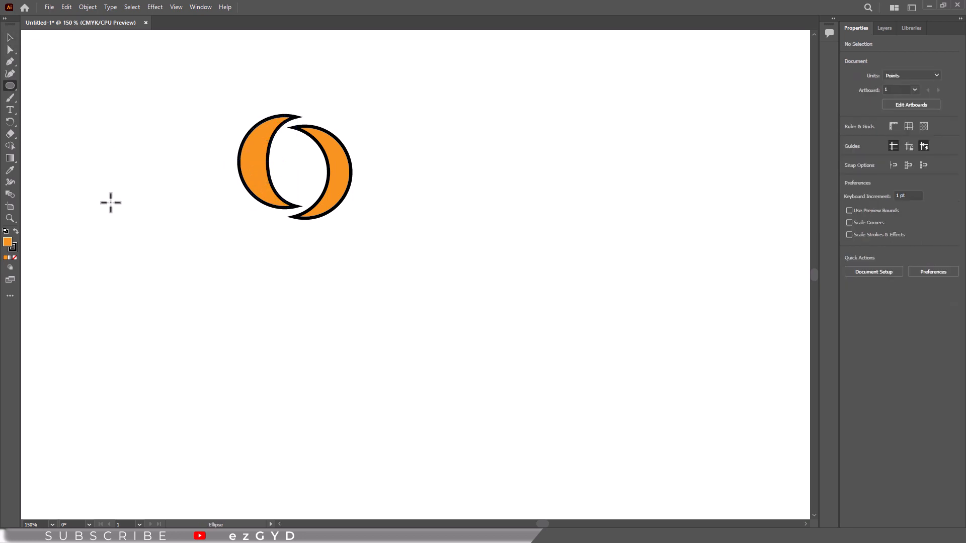
{"action": "left_click_drag", "start_coordinate": [102, 275], "coordinate": [233, 405]}
{"action": "left_click", "coordinate": [849, 139]}
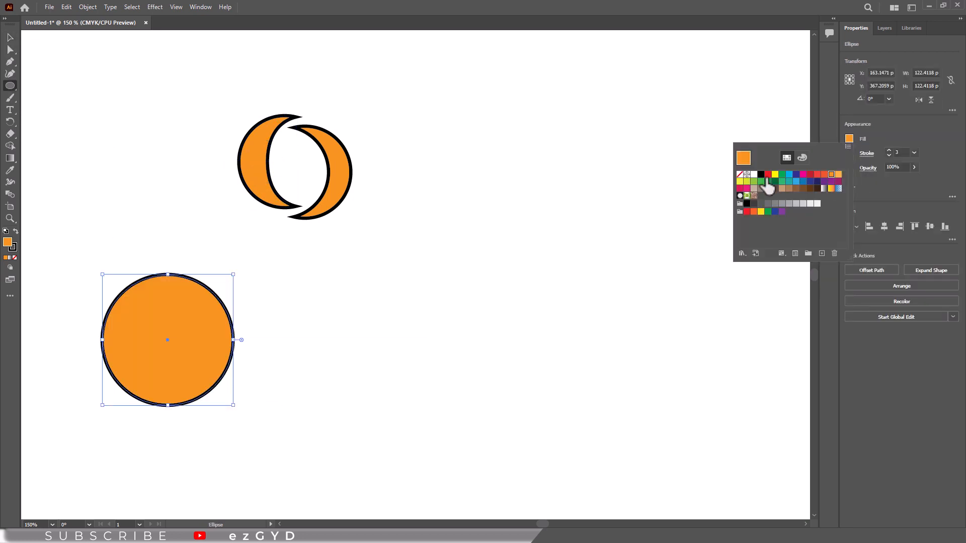
{"action": "left_click", "coordinate": [783, 175]}
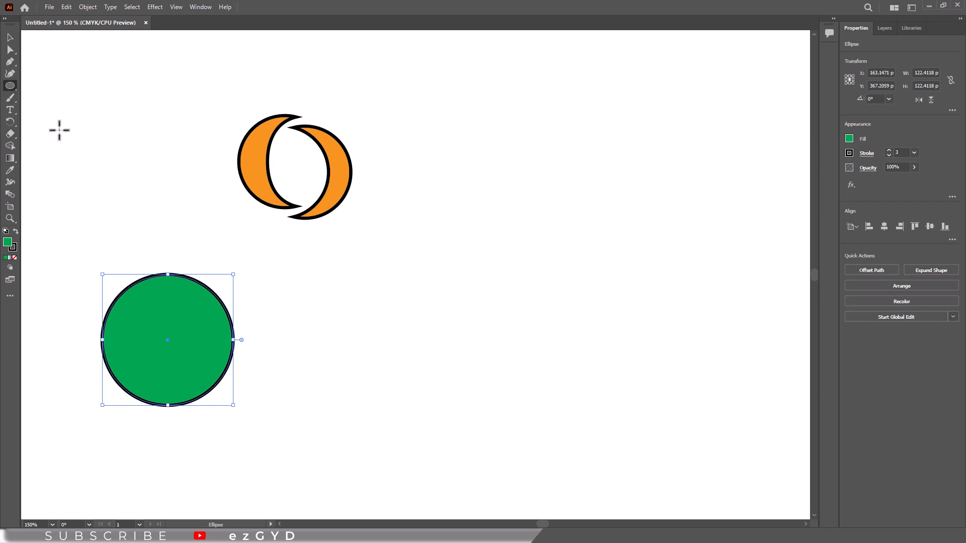
Draw a circle about 73 pt in diameter to the right of the green circle and fill it with red
{"action": "left_click_drag", "start_coordinate": [298, 311], "coordinate": [377, 389]}
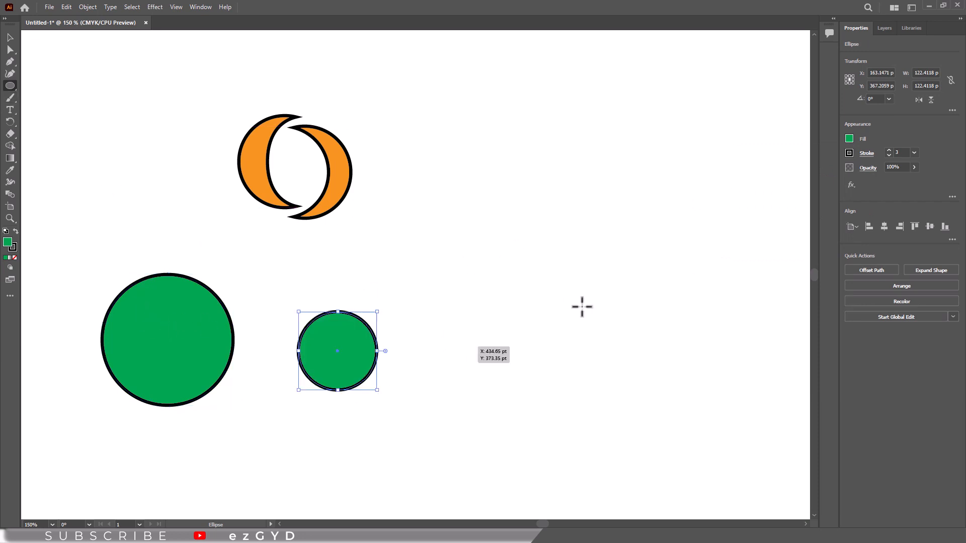
{"action": "left_click", "coordinate": [849, 139]}
{"action": "left_click", "coordinate": [817, 175]}
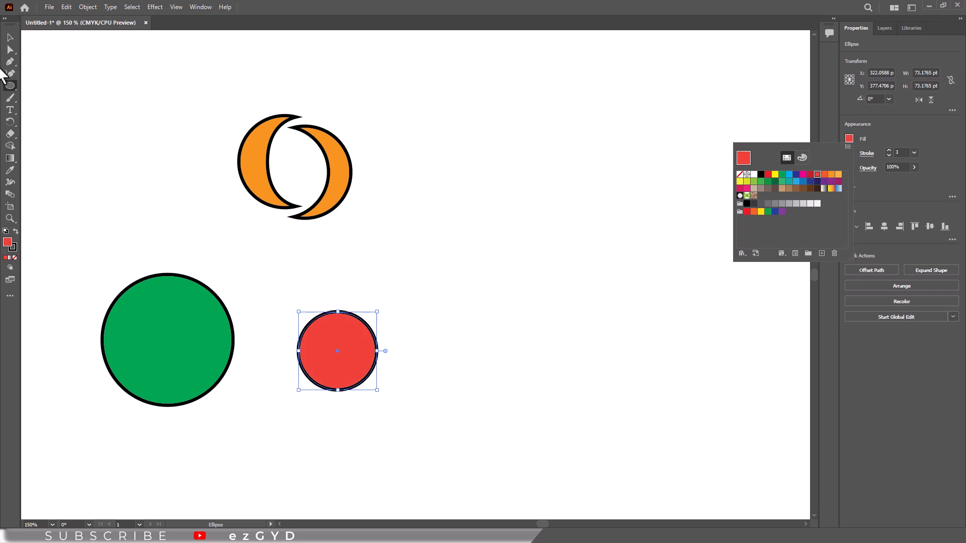
Center the red circle on the green one, subtract it with Minus Front, and move the ring to the lower right of the crescents
{"action": "left_click", "coordinate": [10, 37]}
{"action": "left_click_drag", "start_coordinate": [155, 341], "coordinate": [163, 347]}
{"action": "left_click_drag", "start_coordinate": [112, 253], "coordinate": [197, 388]}
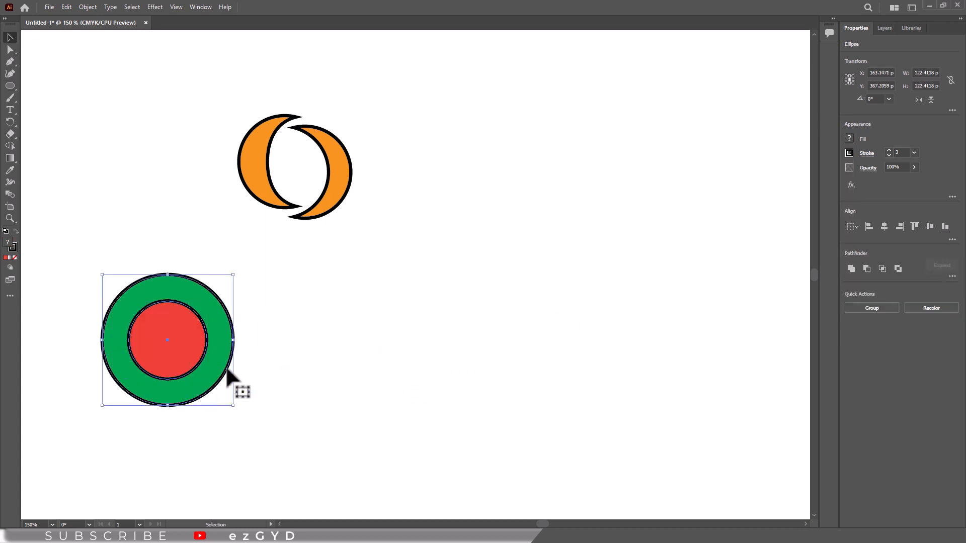
{"action": "left_click", "coordinate": [866, 266]}
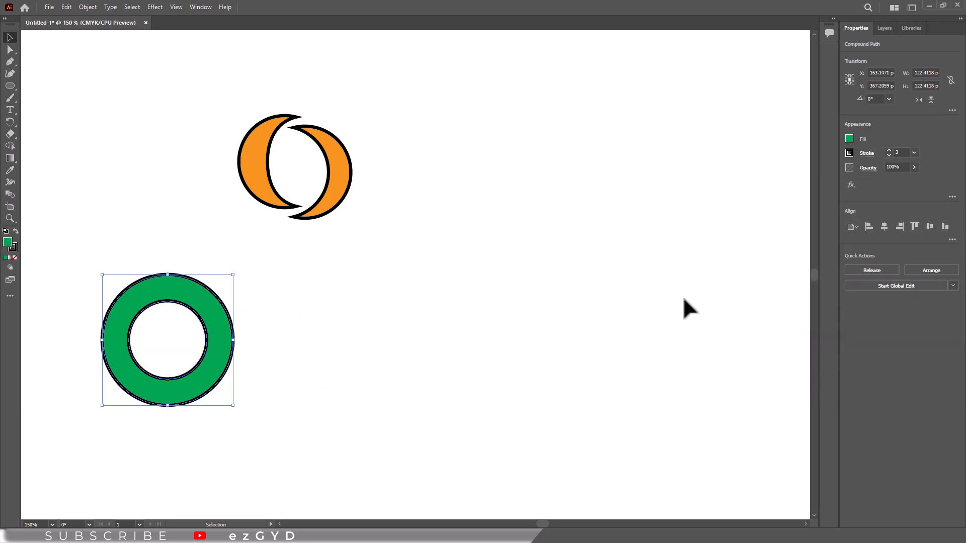
{"action": "left_click_drag", "start_coordinate": [228, 368], "coordinate": [467, 300]}
{"action": "left_click", "coordinate": [254, 332]}
Add the letter K as point text left of the green ring and enlarge it to 190 pt
{"action": "key", "text": "t"}
{"action": "left_click", "coordinate": [94, 290]}
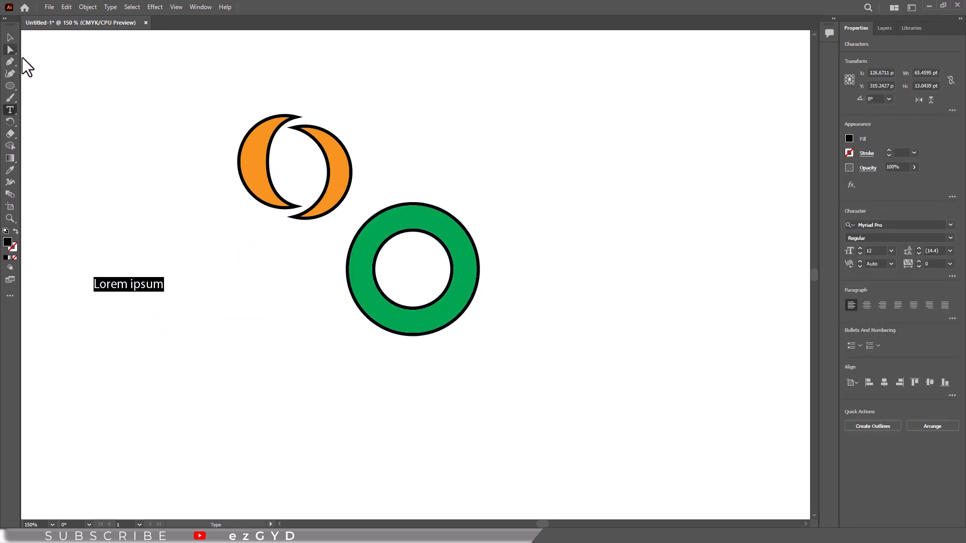
{"action": "type", "text": "K"}
{"action": "key", "text": "Escape"}
{"action": "scroll", "coordinate": [873, 246], "scroll_direction": "up", "scroll_amount": 17}
Position the K below the crescents and convert it to outlines
{"action": "left_click_drag", "start_coordinate": [165, 225], "coordinate": [251, 353]}
{"action": "right_click", "coordinate": [252, 353]}
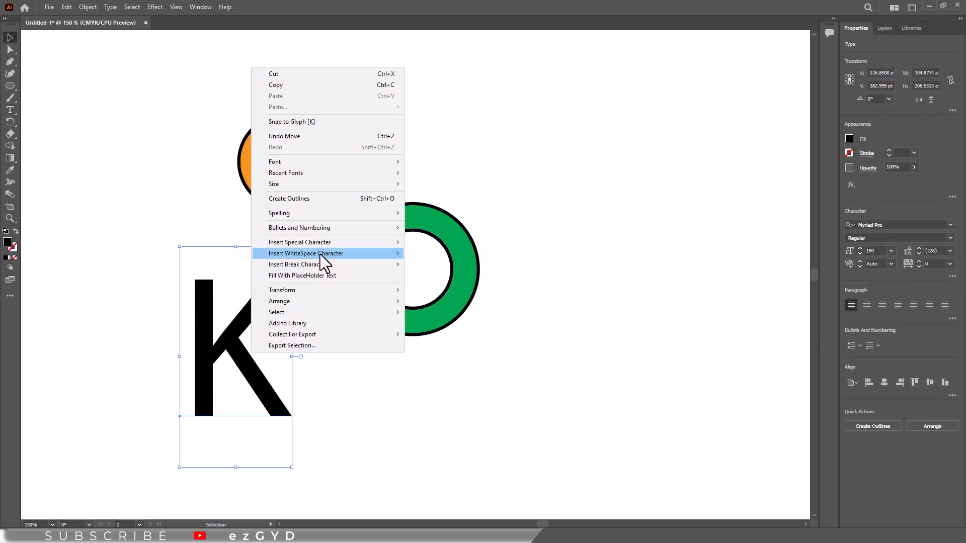
{"action": "left_click", "coordinate": [319, 200]}
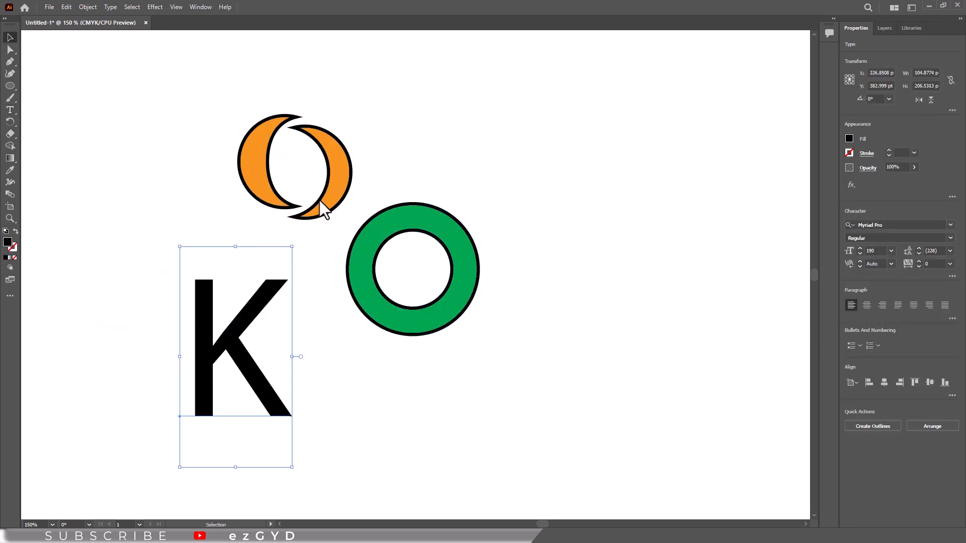
{"action": "left_click", "coordinate": [106, 229]}
Draw a circle about 82 pt in diameter over the K's upper-left stem, with no fill and a 7 pt black stroke
{"action": "mouse_move", "coordinate": [146, 234]}
{"action": "left_mouse_down"}
{"action": "mouse_move", "coordinate": [216, 287]}
{"action": "mouse_move", "coordinate": [232, 320]}
{"action": "left_mouse_up"}
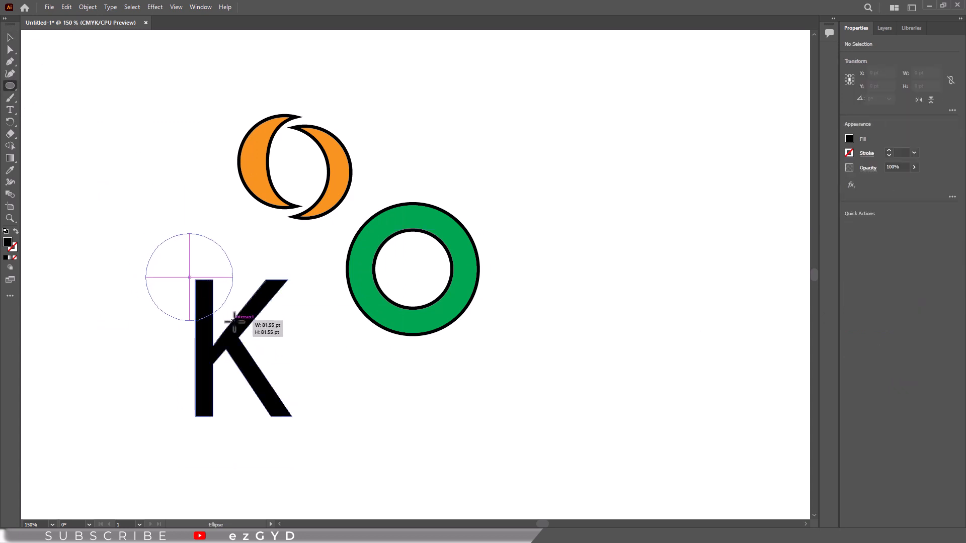
{"action": "left_click", "coordinate": [10, 37]}
{"action": "left_click", "coordinate": [850, 138]}
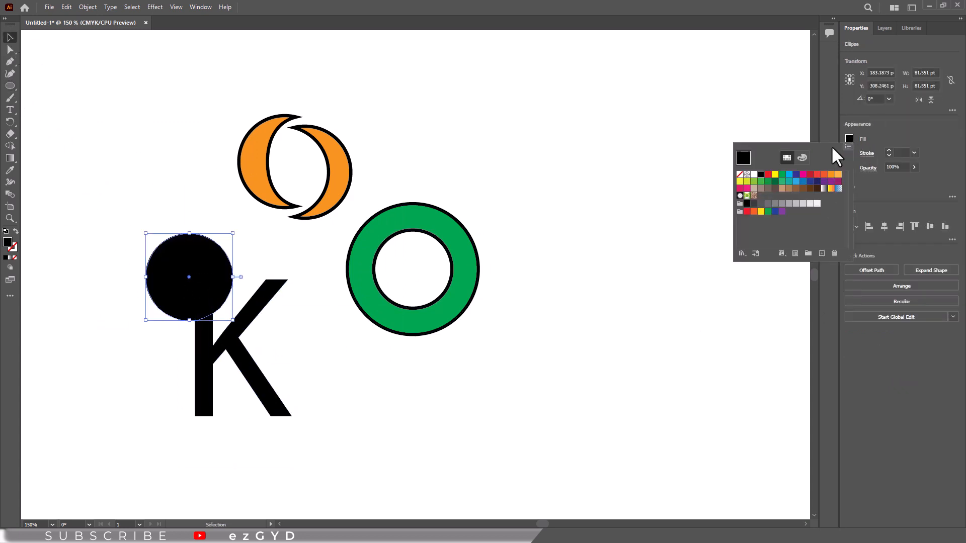
{"action": "left_click", "coordinate": [744, 174]}
{"action": "left_click", "coordinate": [911, 154]}
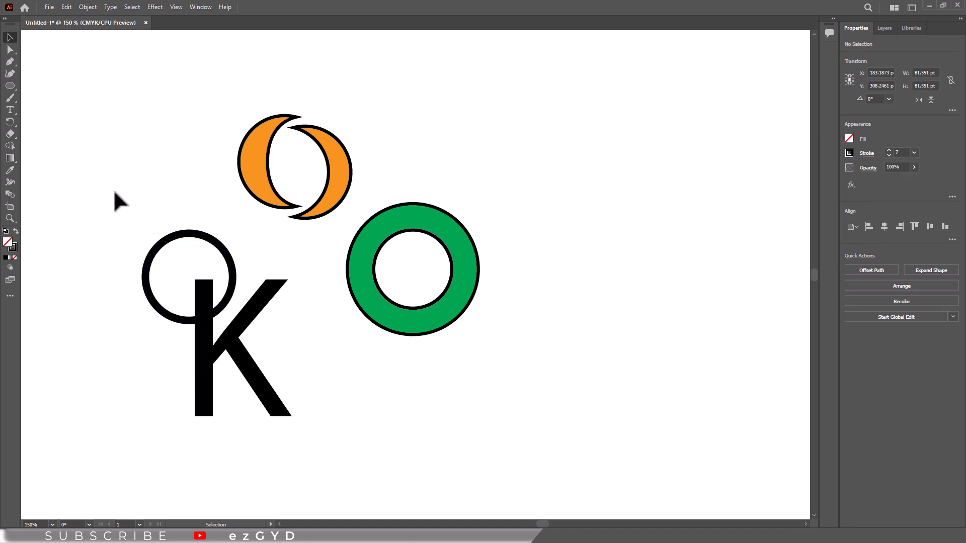
Subtract the outlined circle from the K with Minus Front and undo the operation
{"action": "left_click_drag", "start_coordinate": [114, 199], "coordinate": [302, 382]}
{"action": "left_click", "coordinate": [865, 267]}
{"action": "left_click", "coordinate": [661, 371]}
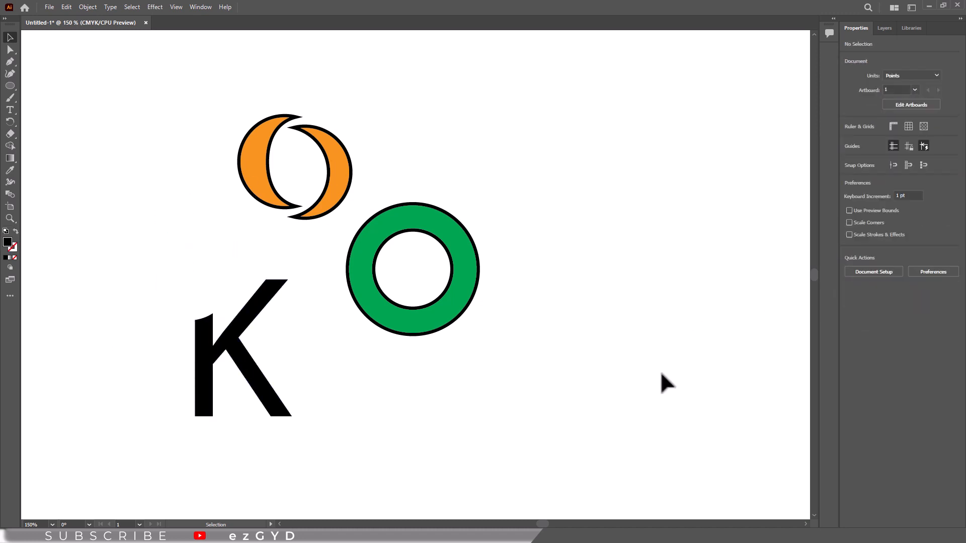
{"action": "left_click_drag", "start_coordinate": [152, 263], "coordinate": [337, 366]}
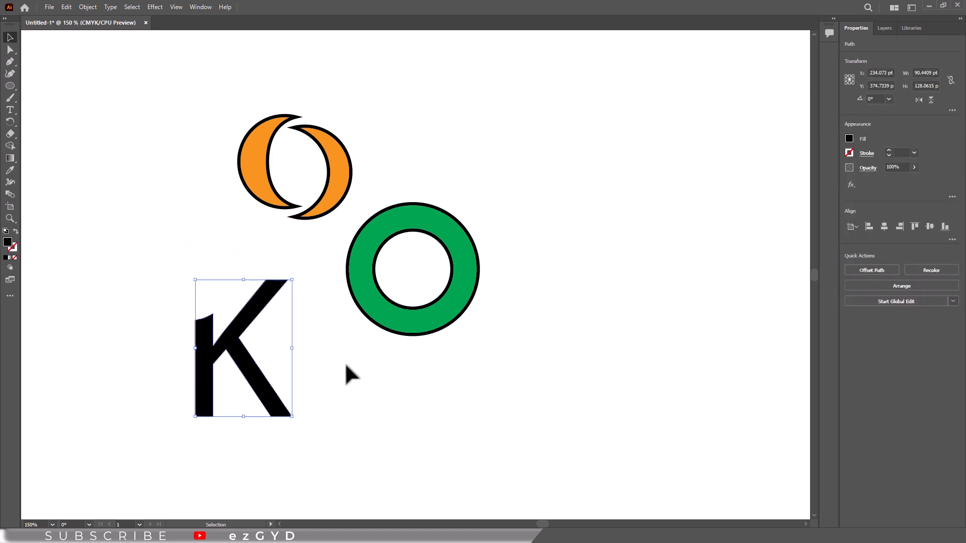
{"action": "key", "text": "ctrl+z"}
Try Exclude and Intersect on the circle and the K, undoing each operation
{"action": "left_click", "coordinate": [899, 268]}
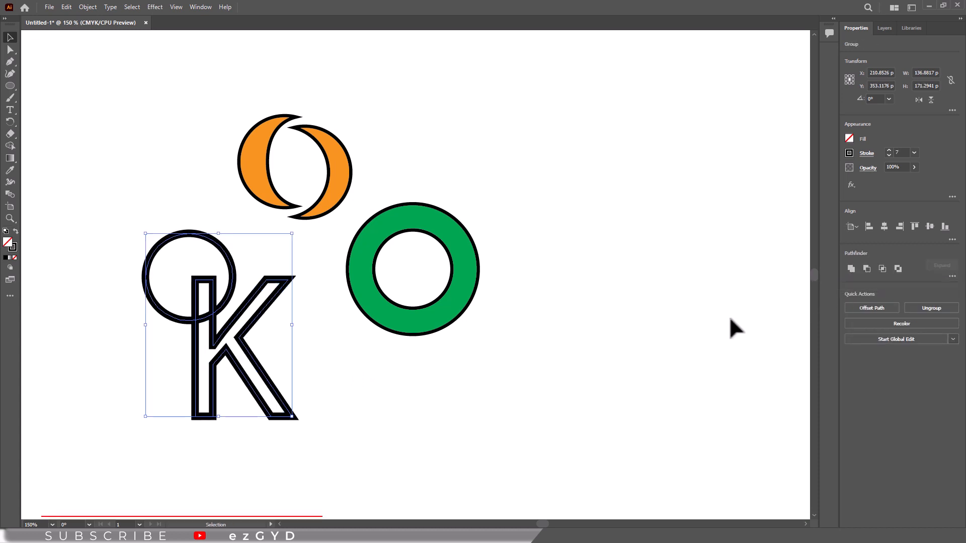
{"action": "key", "text": "ctrl+z"}
{"action": "left_click", "coordinate": [881, 268]}
{"action": "key", "text": "ctrl+z"}
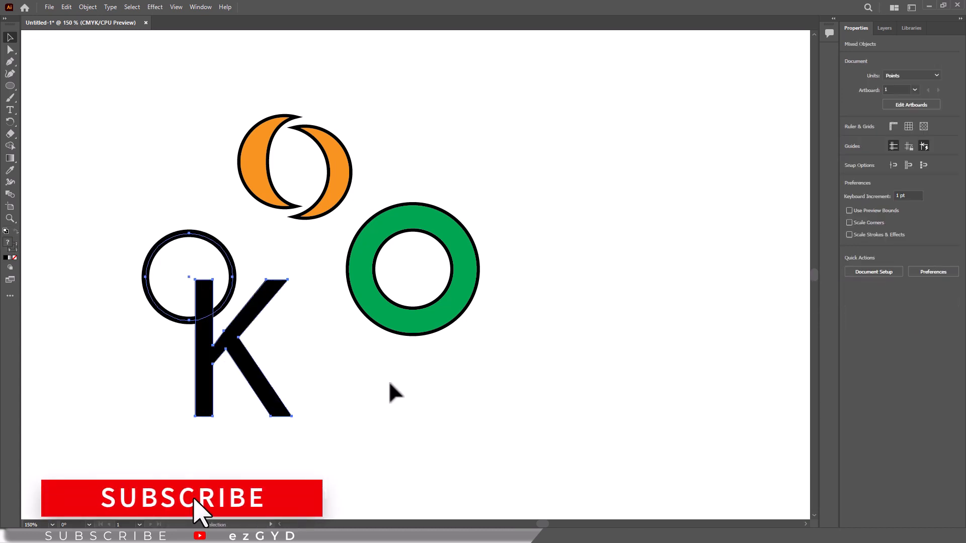
Unite the circle and the K into a single outline and undo the operation
{"action": "left_click", "coordinate": [855, 269]}
{"action": "left_click", "coordinate": [599, 360]}
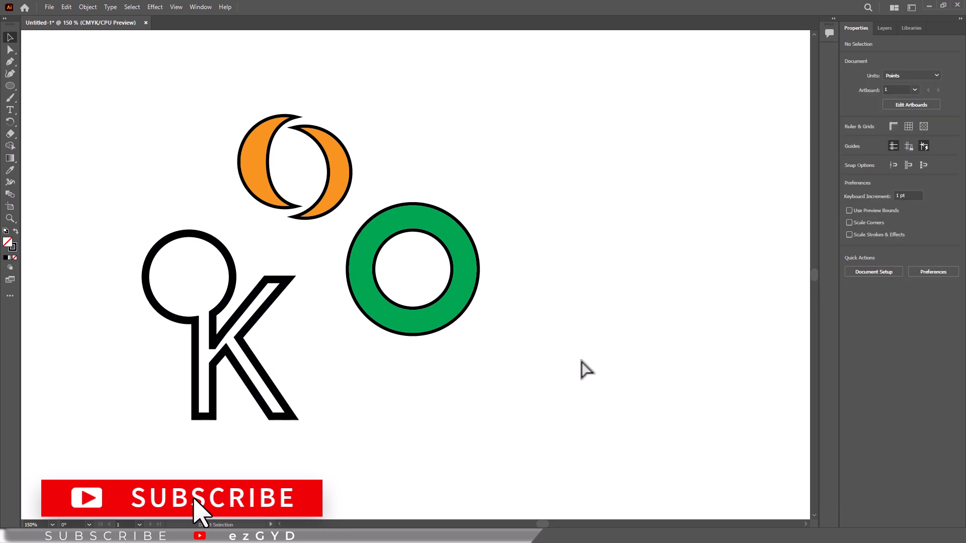
{"action": "key", "text": "ctrl+z"}
{"action": "left_click", "coordinate": [582, 365]}
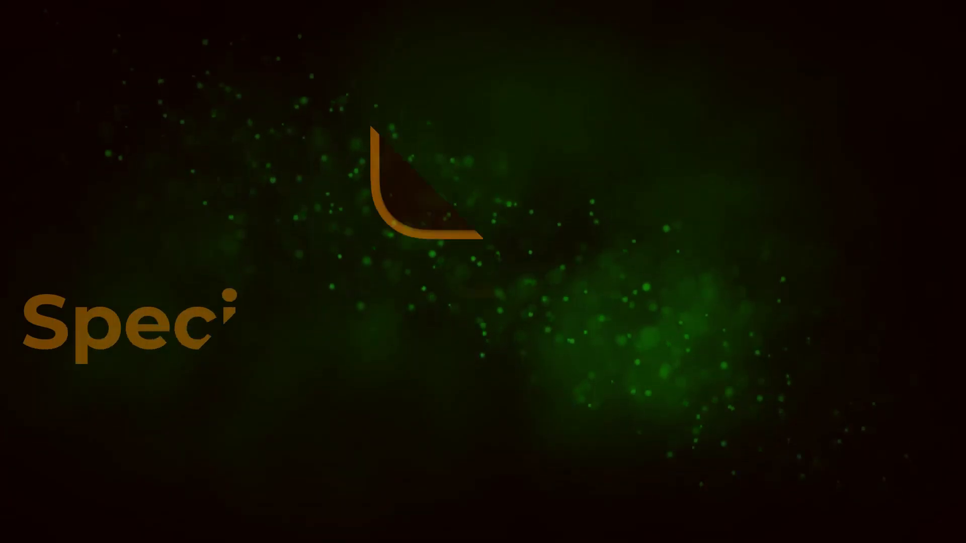